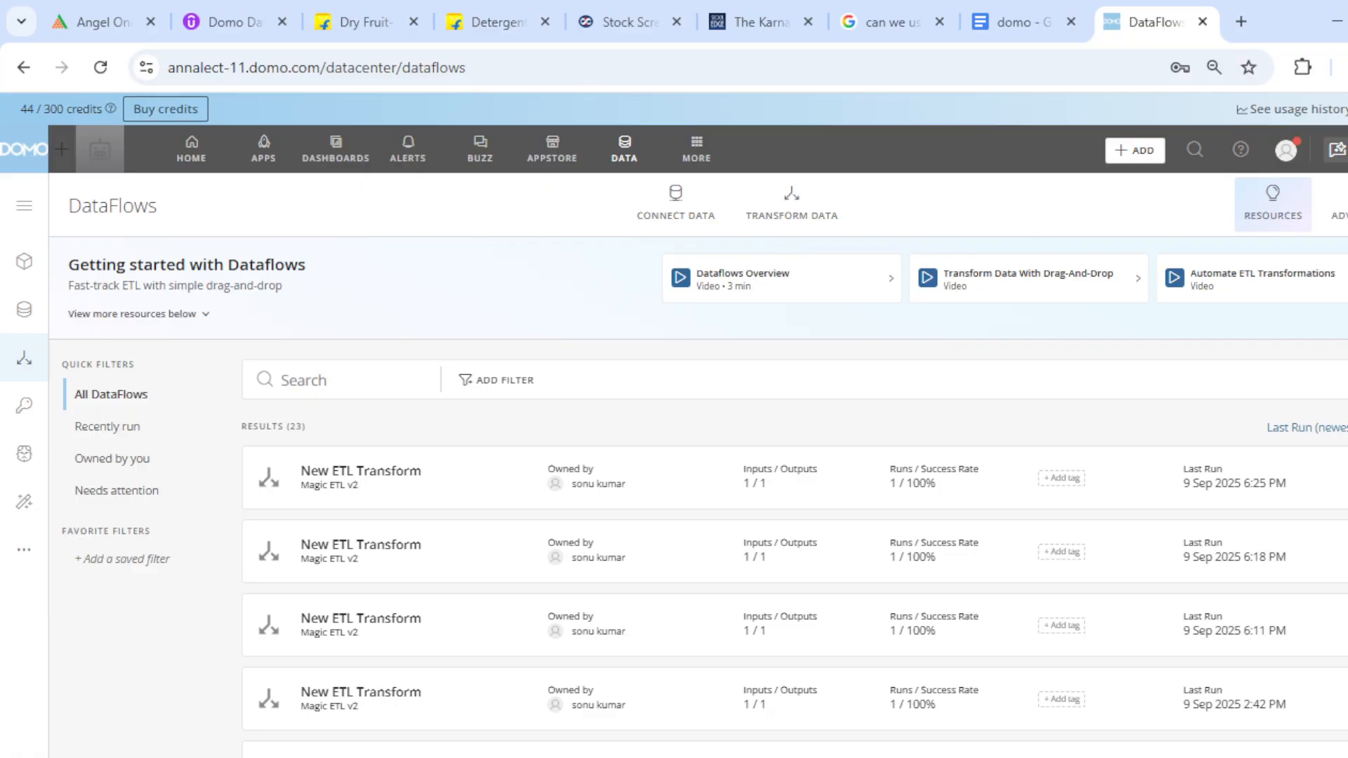
Review the Meta Select notes in the Google Docs document "domo", then return to the Domo DataFlows page
{"action": "left_click", "coordinate": [946, 757]}
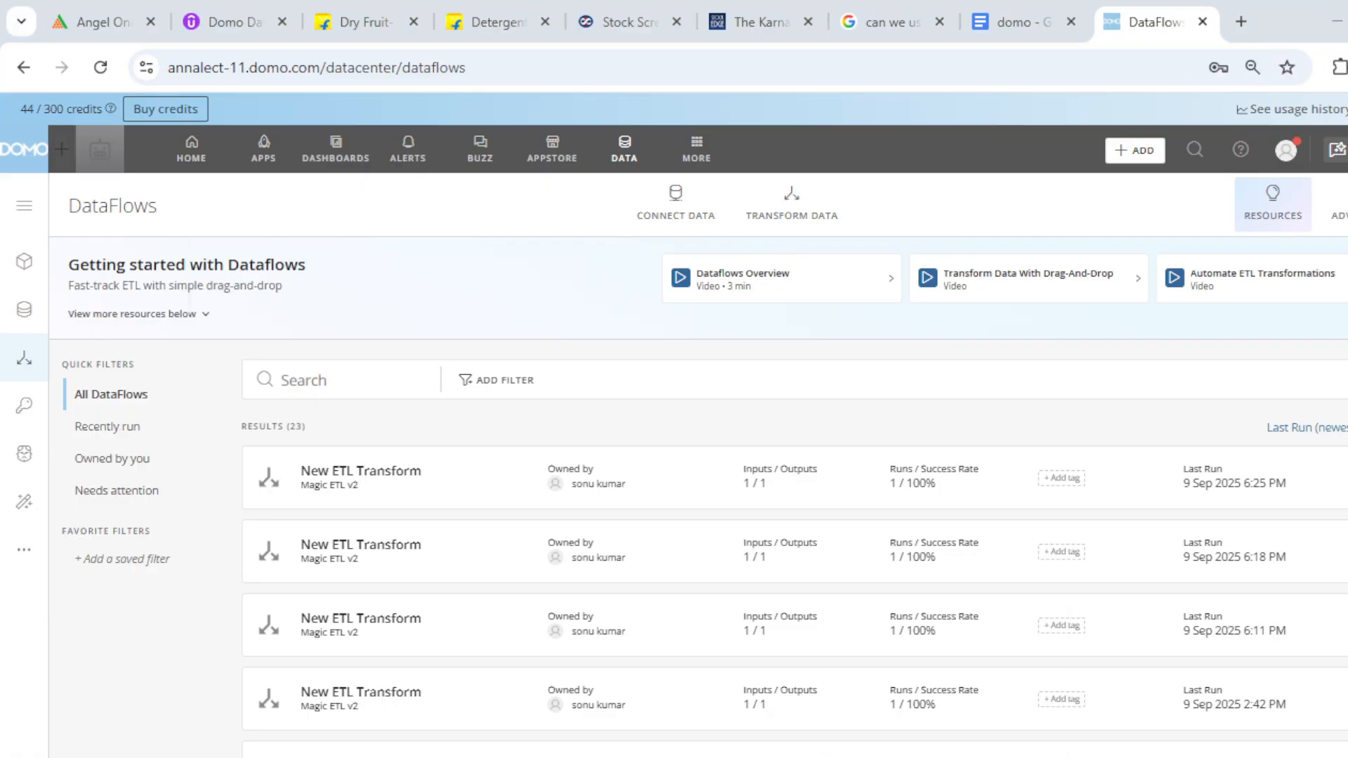
{"action": "key", "text": "alt+Tab"}
{"action": "left_click", "coordinate": [1022, 6]}
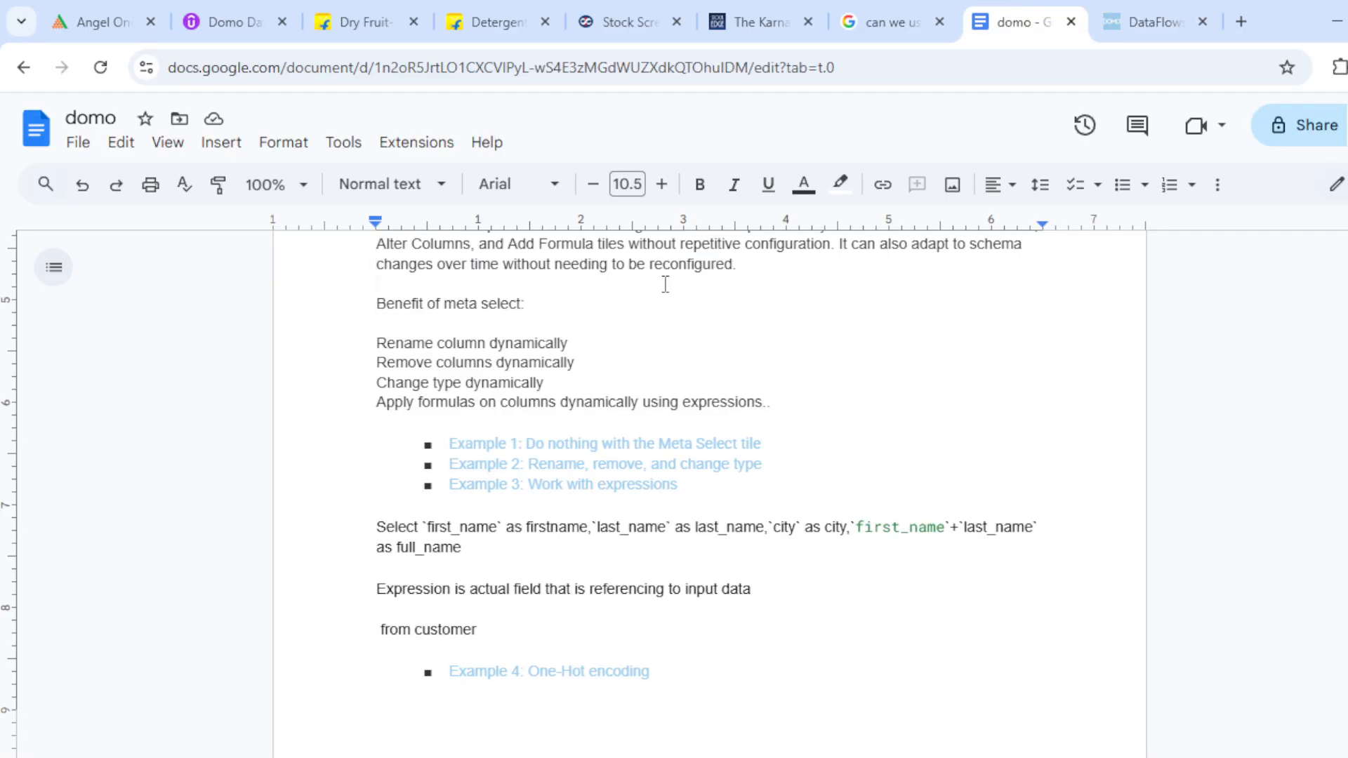
{"action": "key", "text": "Up"}
{"action": "key", "text": "Up"}
{"action": "key", "text": "Up"}
{"action": "key", "text": "Up"}
{"action": "key", "text": "Up"}
{"action": "key", "text": "Up"}
{"action": "key", "text": "Up"}
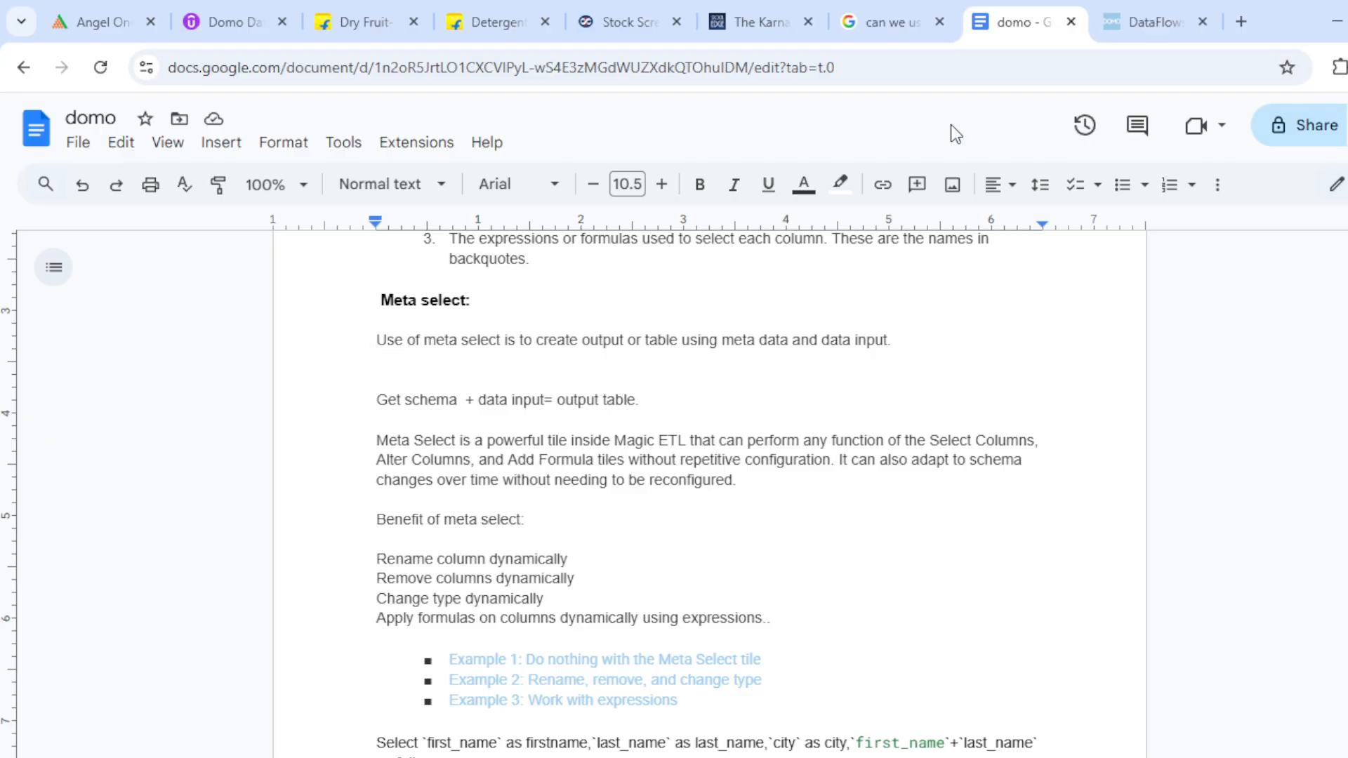
{"action": "left_click", "coordinate": [1100, 9]}
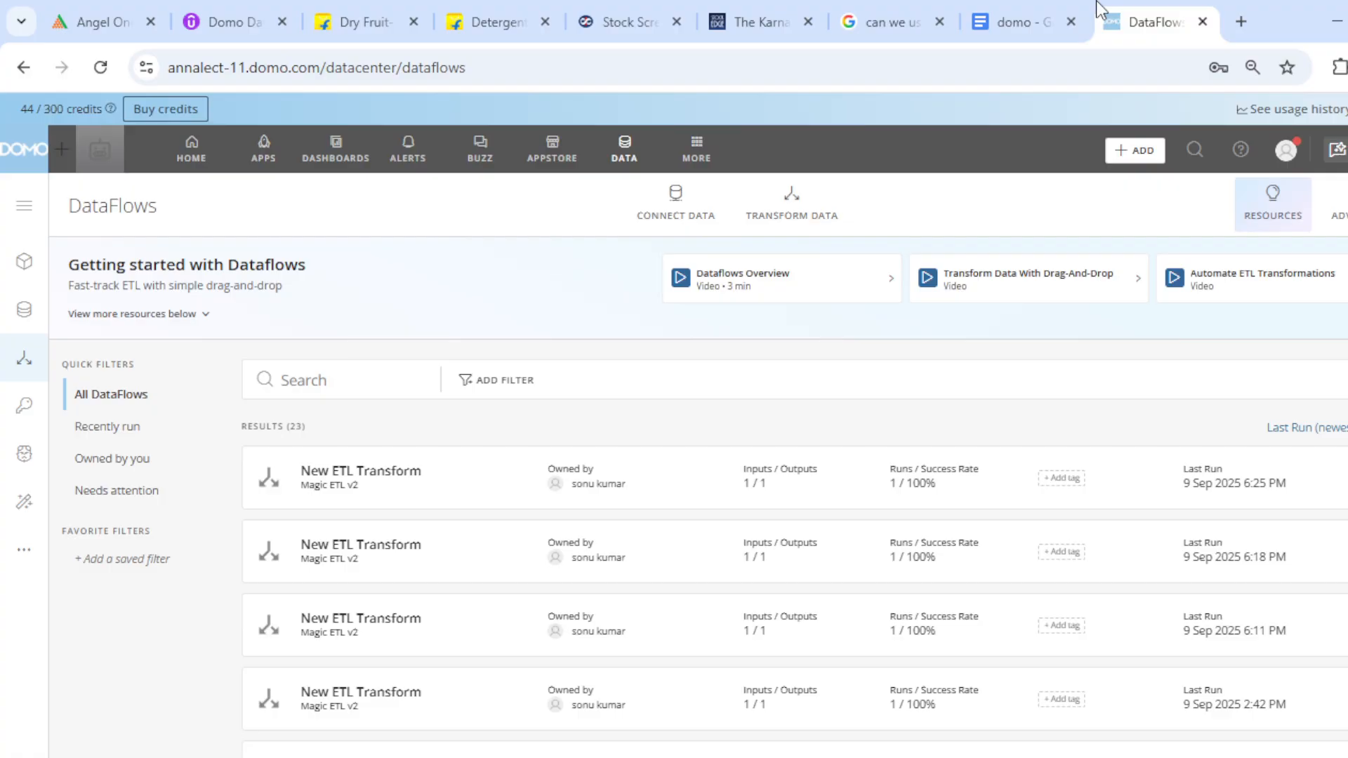
{"action": "left_click", "coordinate": [809, 215]}
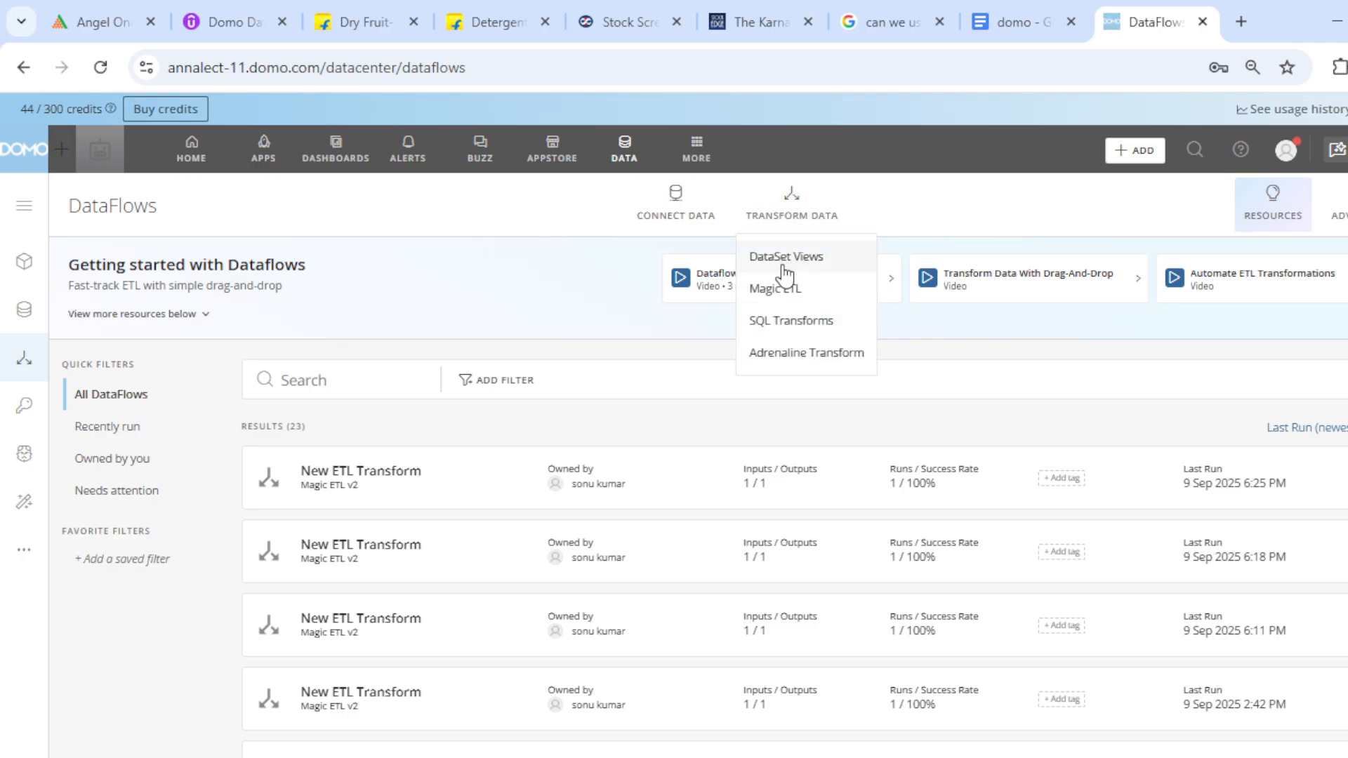
{"action": "left_click", "coordinate": [791, 323]}
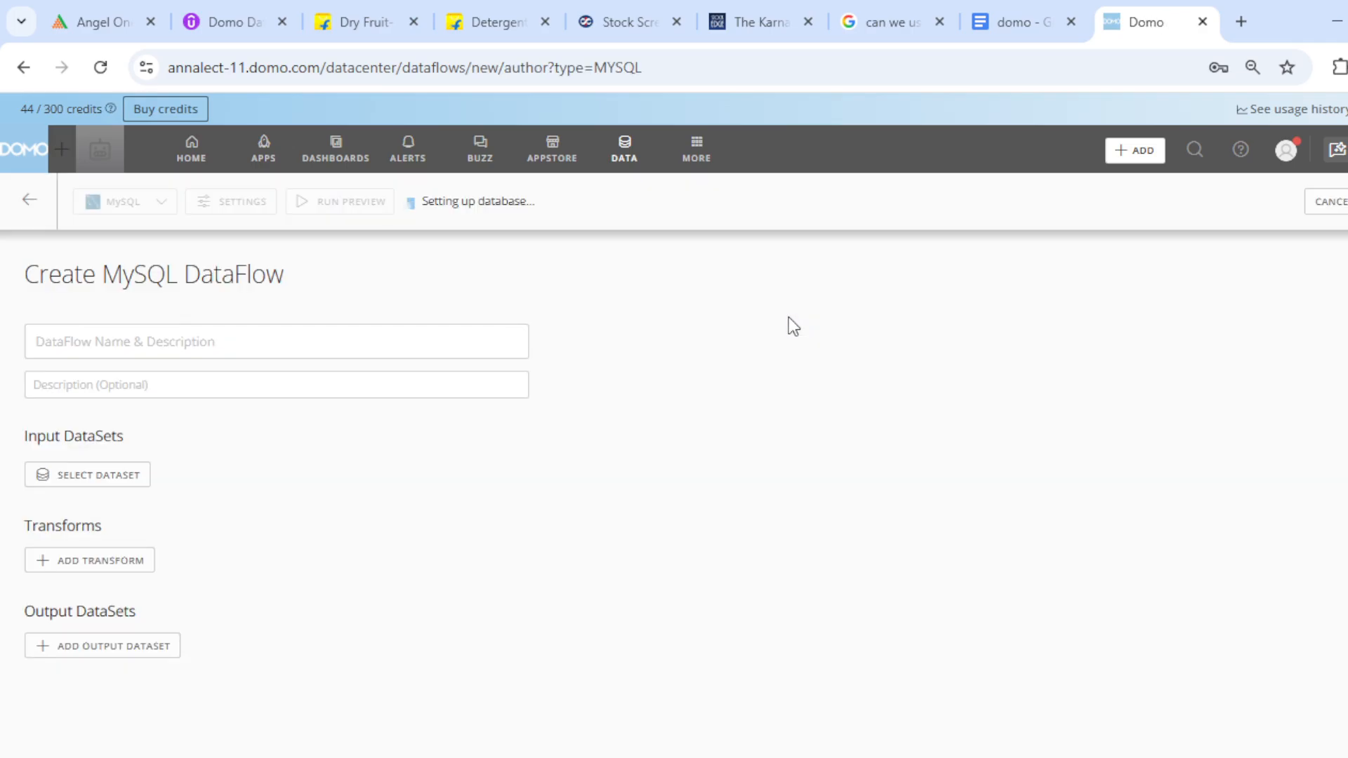
{"action": "left_click", "coordinate": [23, 68]}
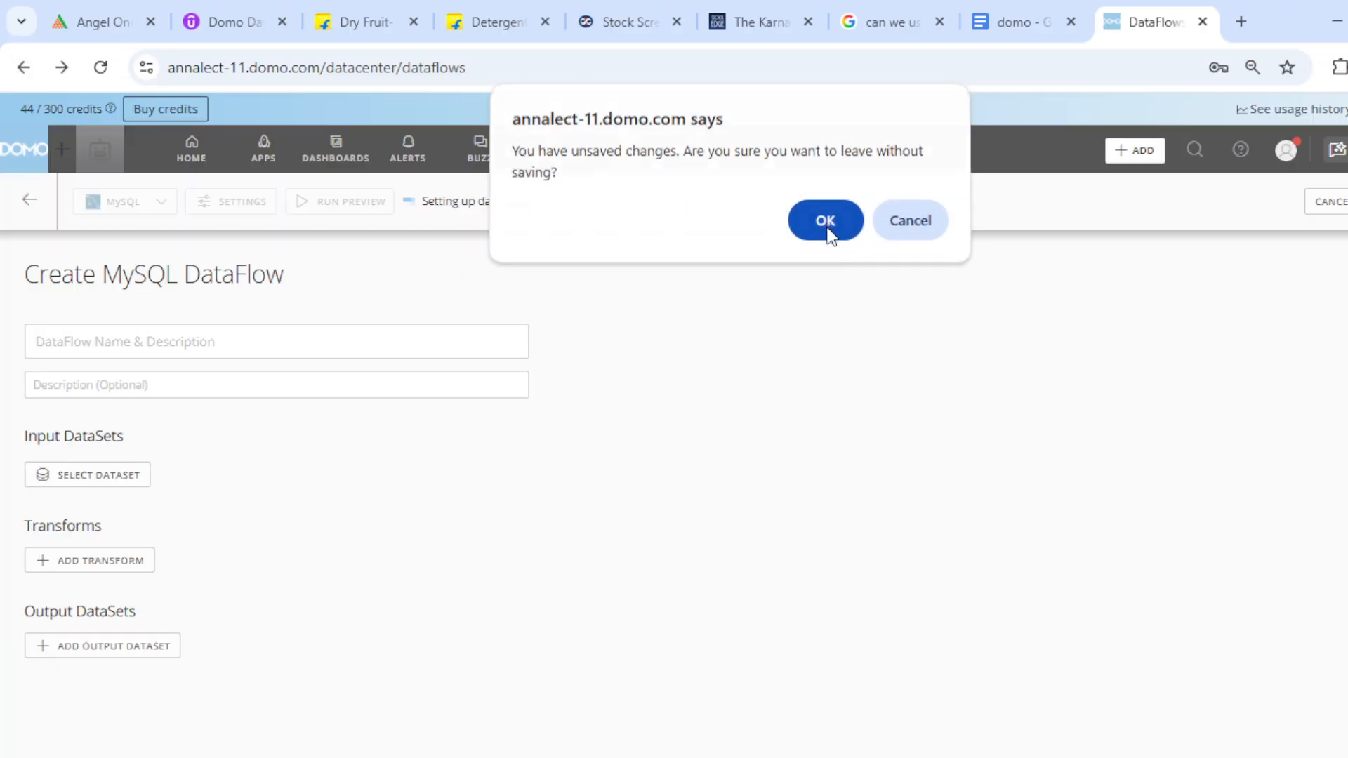
{"action": "left_click", "coordinate": [826, 224]}
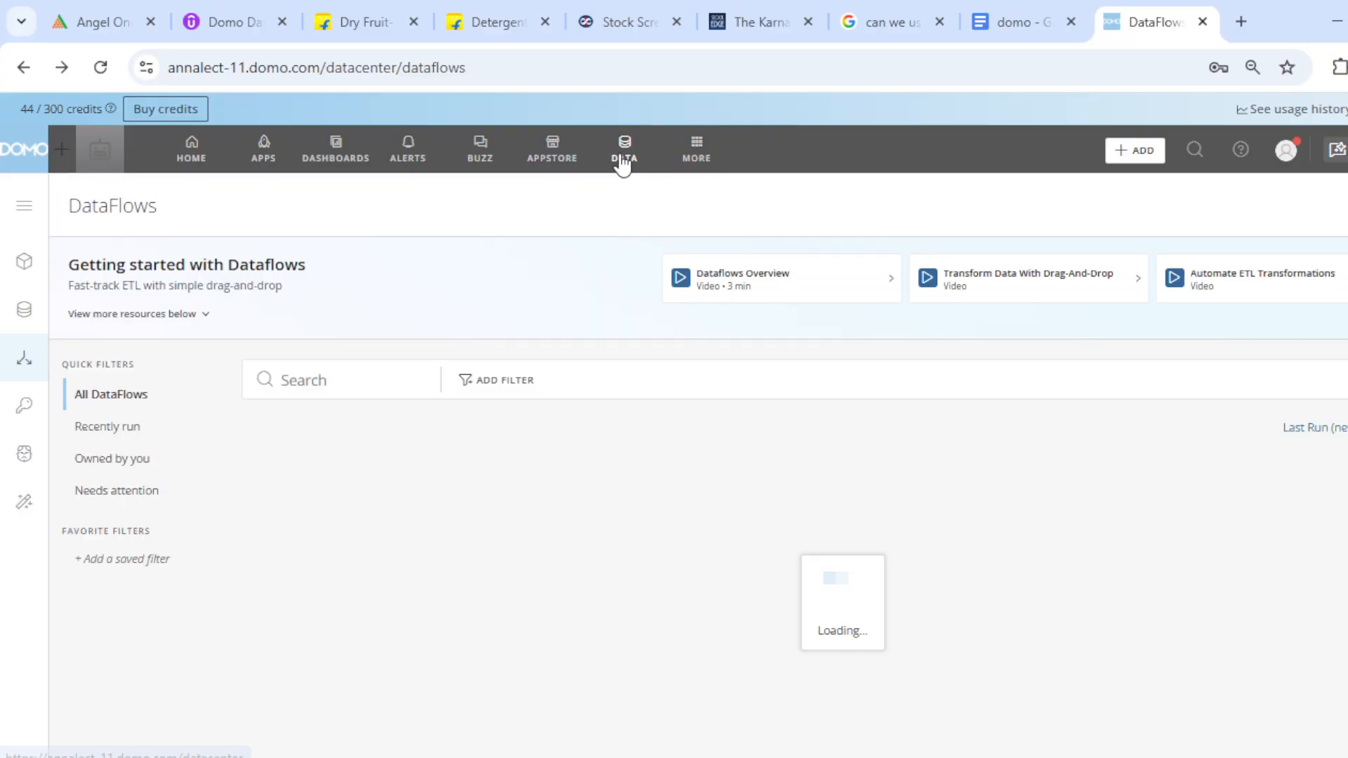
Create a new Magic ETL dataflow and place an Input DataSet tile on the canvas
{"action": "left_click", "coordinate": [806, 204]}
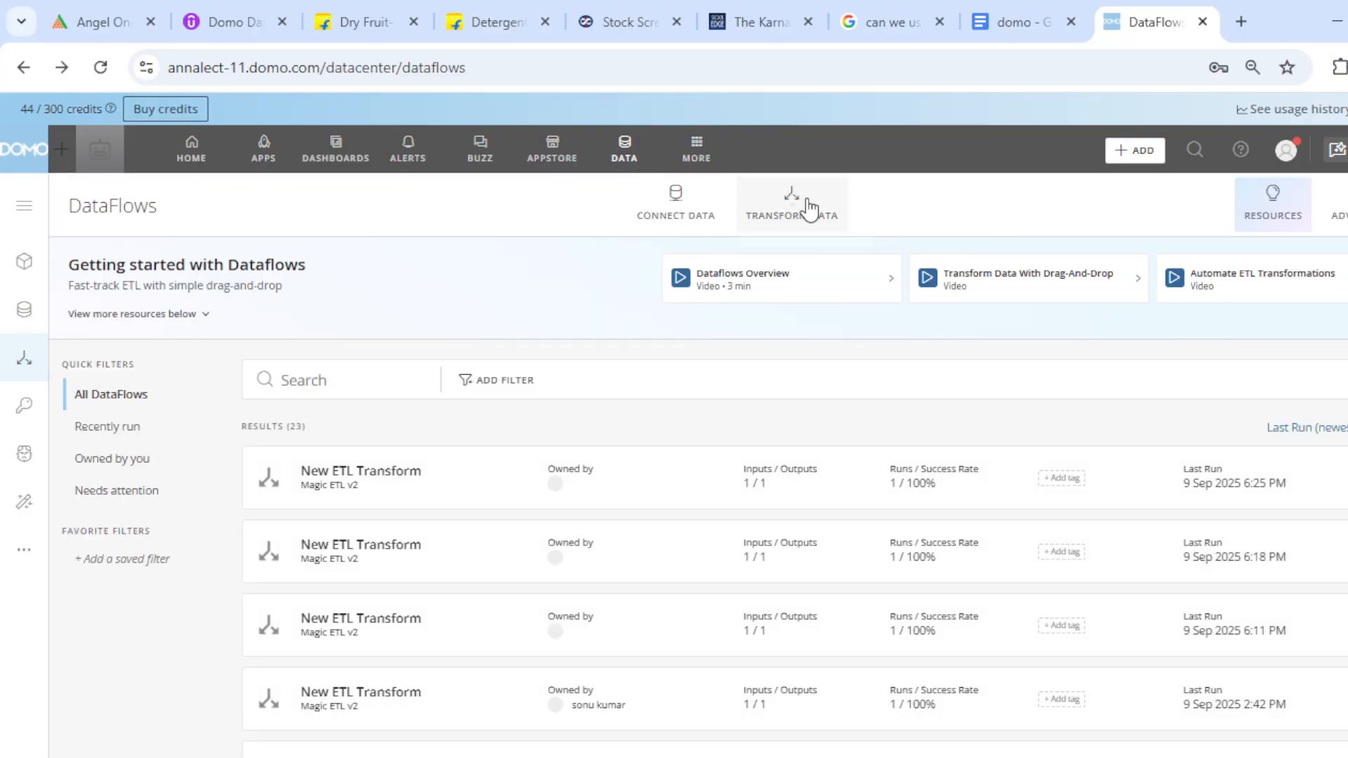
{"action": "left_click", "coordinate": [783, 291]}
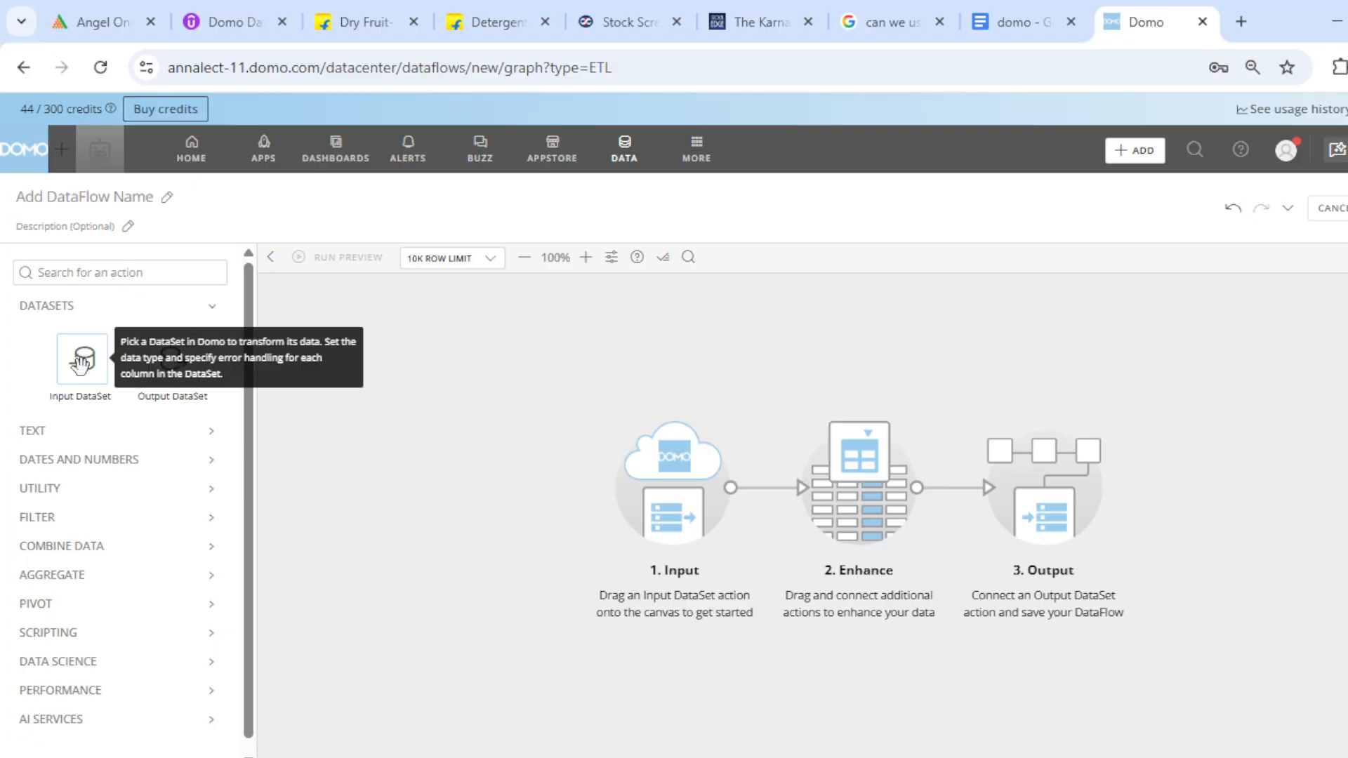
{"action": "left_click_drag", "start_coordinate": [317, 369], "coordinate": [391, 395]}
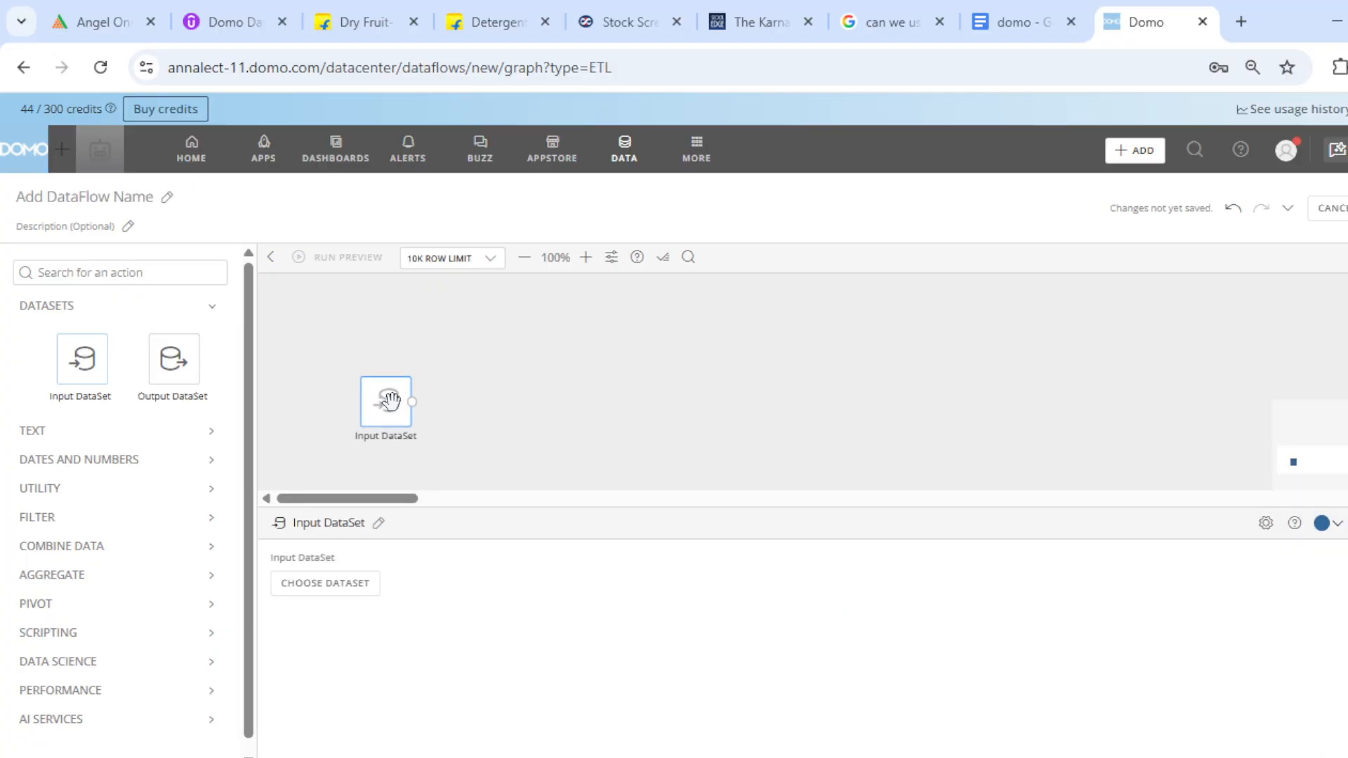
Search the datasets for "dimc" and choose dimcustomer as the source of the Input DataSet tile
{"action": "left_click", "coordinate": [319, 602]}
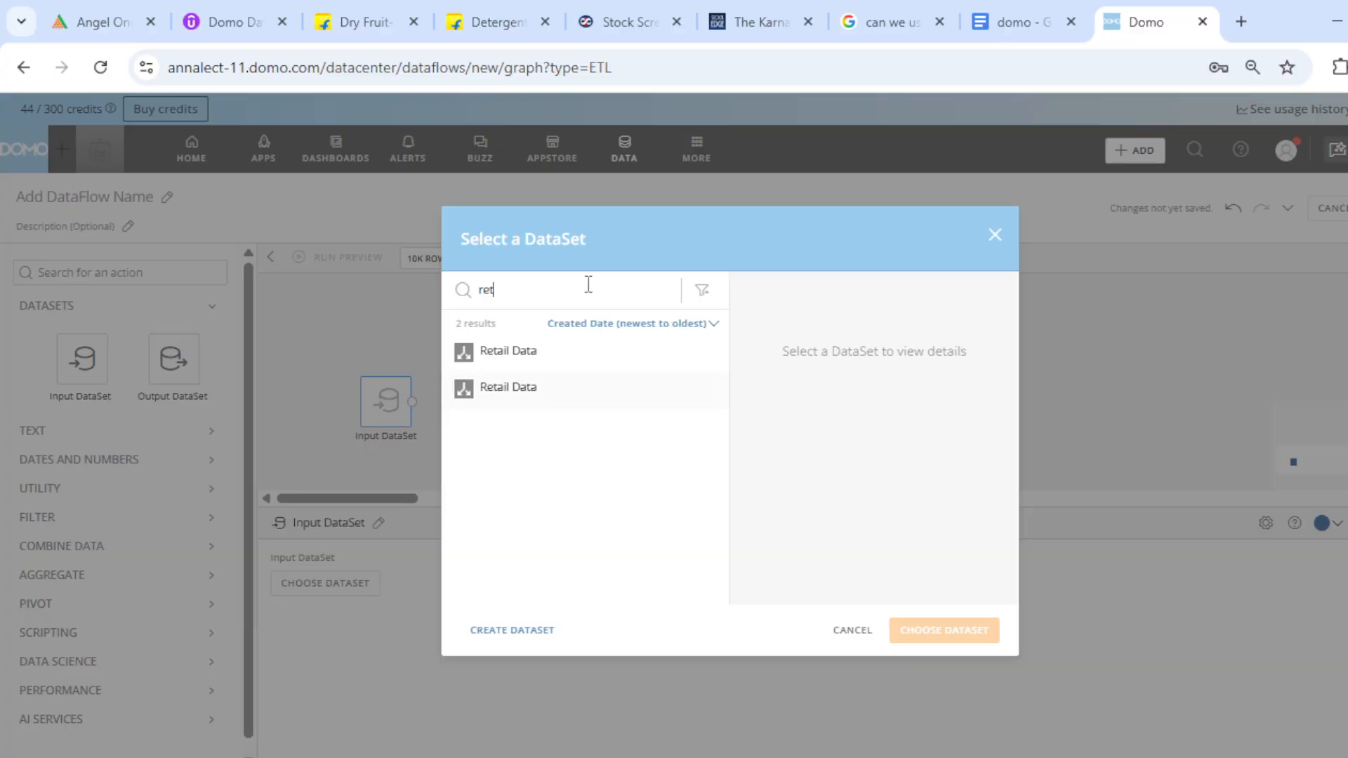
{"action": "double_click", "coordinate": [505, 297]}
{"action": "type", "text": "dimc"}
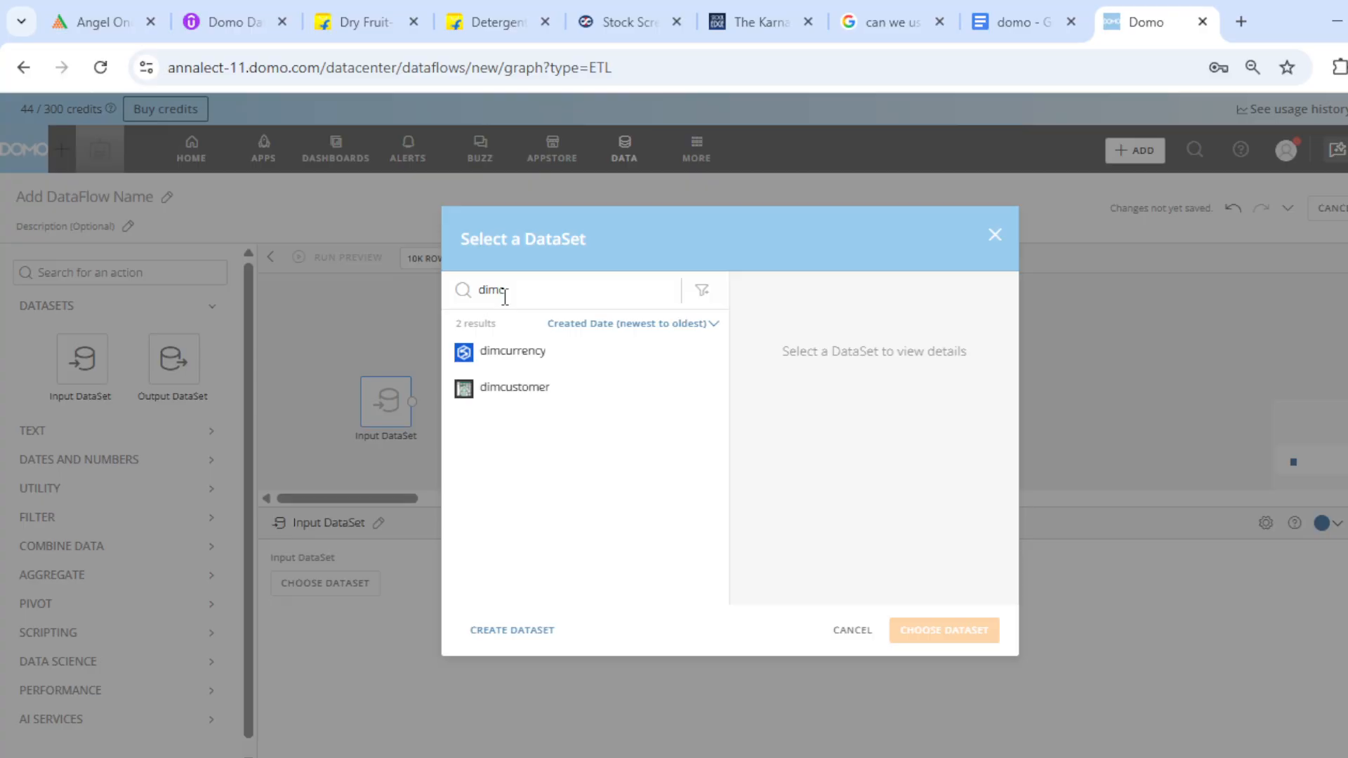
{"action": "left_click", "coordinate": [527, 399]}
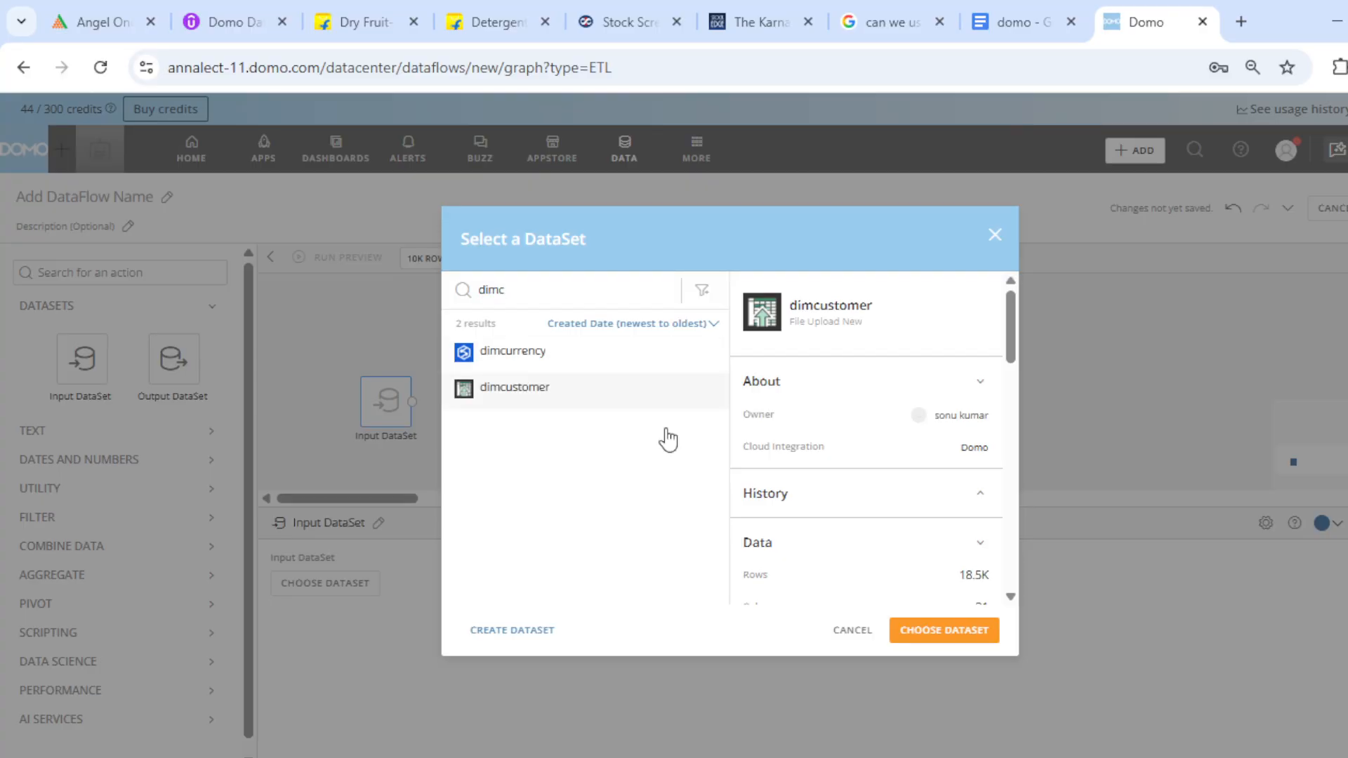
{"action": "left_click", "coordinate": [948, 629]}
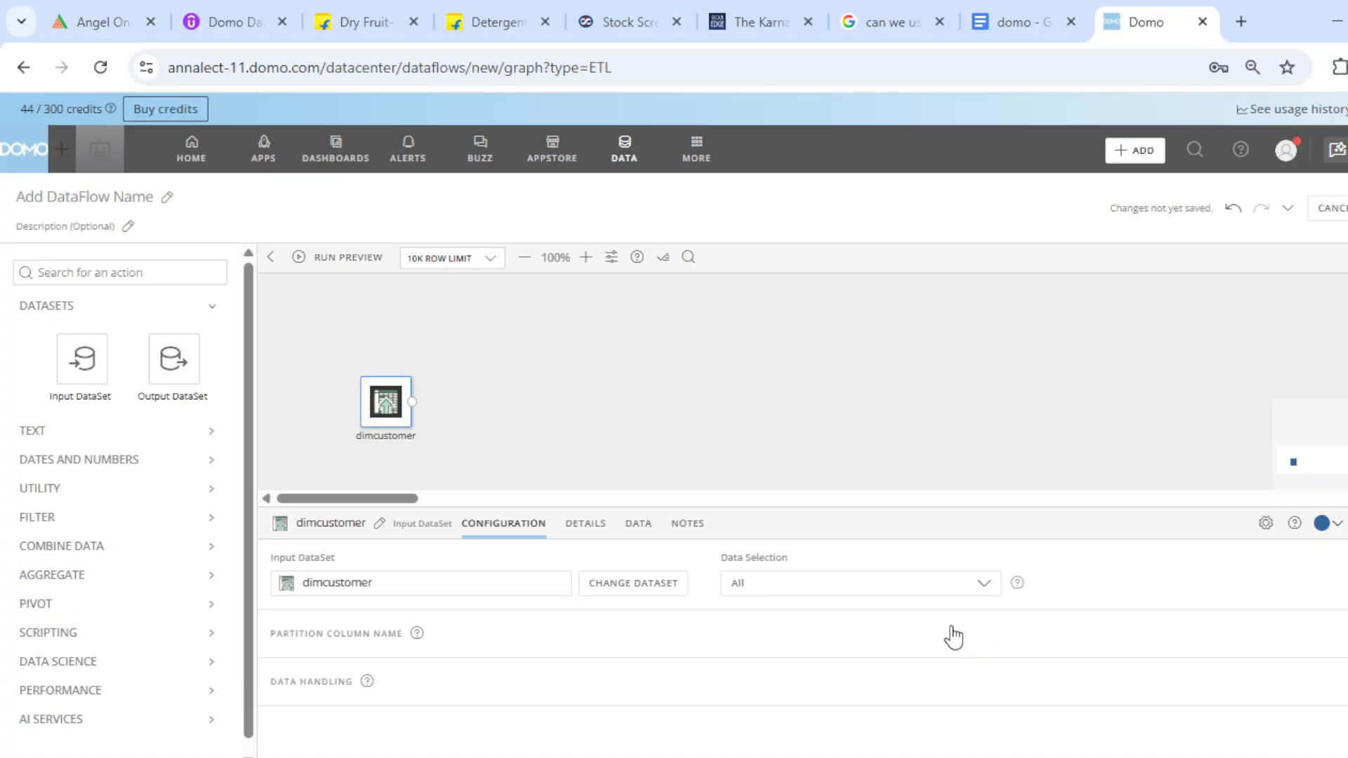
{"action": "left_click", "coordinate": [630, 429]}
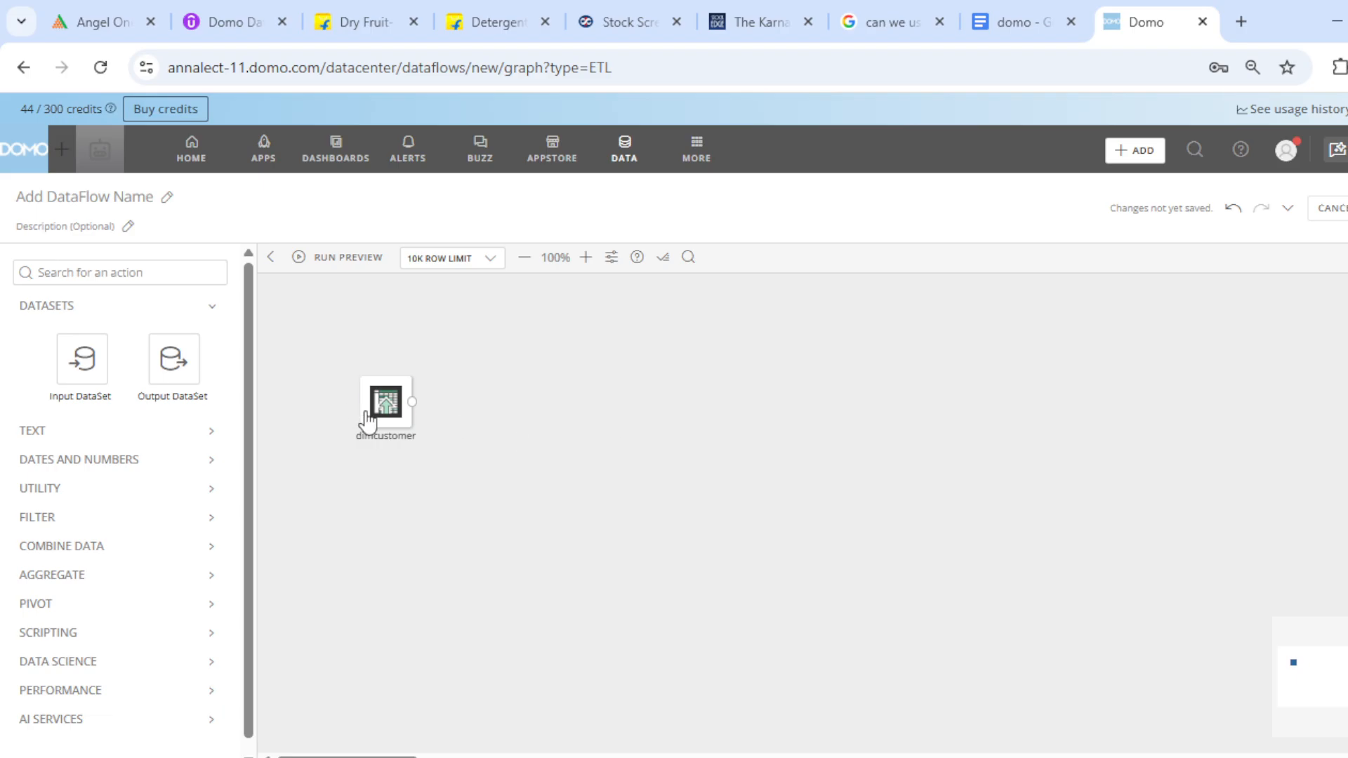
Add a Get Schema tile below the dimcustomer tile and connect dimcustomer to it
{"action": "mouse_move", "coordinate": [379, 422]}
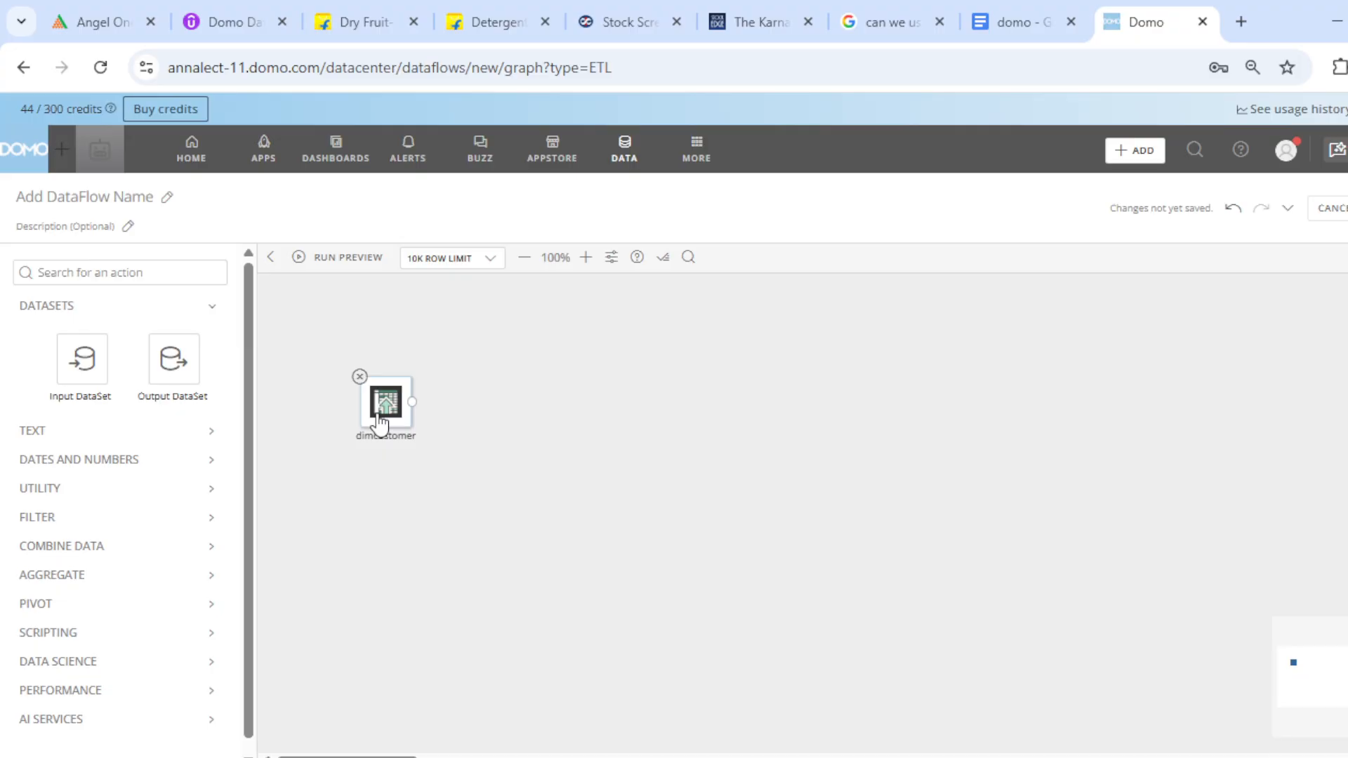
{"action": "left_click", "coordinate": [123, 279]}
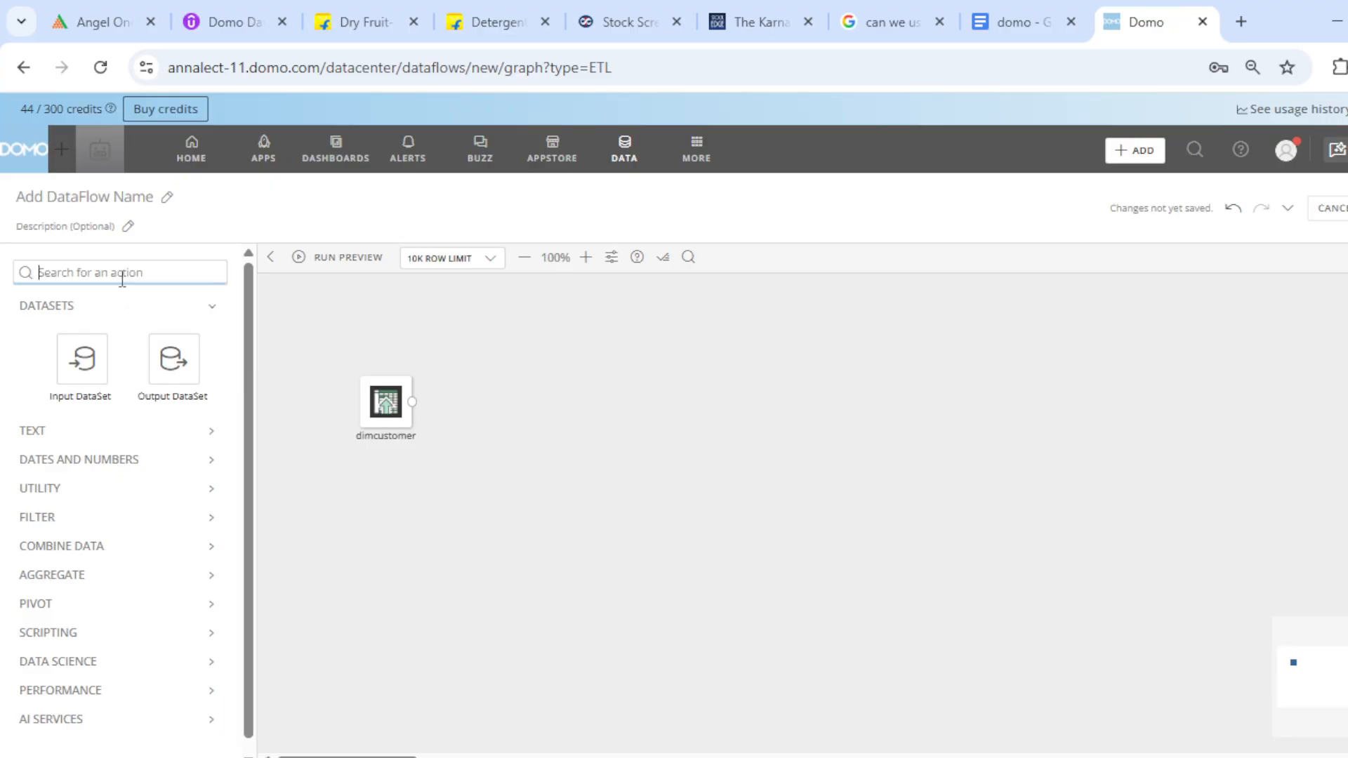
{"action": "type", "text": "get"}
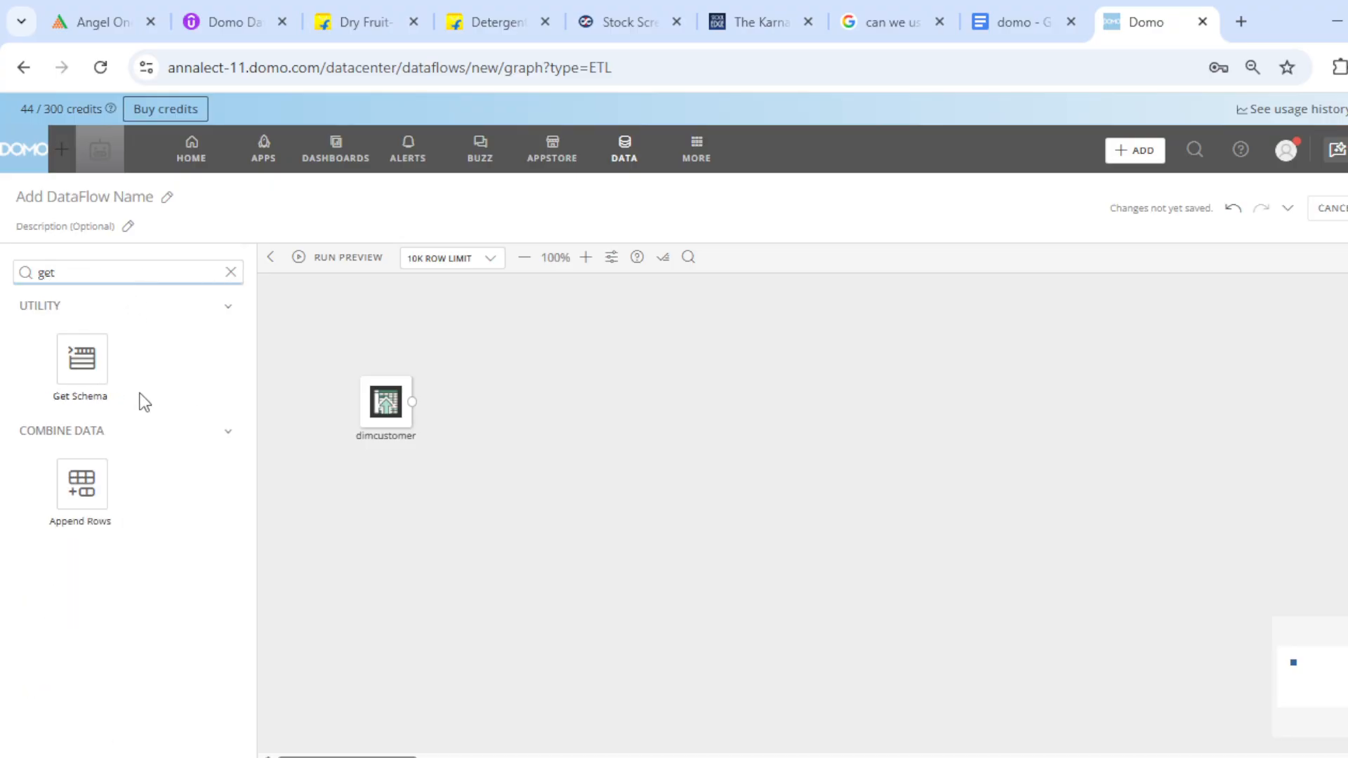
{"action": "left_click_drag", "start_coordinate": [82, 378], "coordinate": [457, 482]}
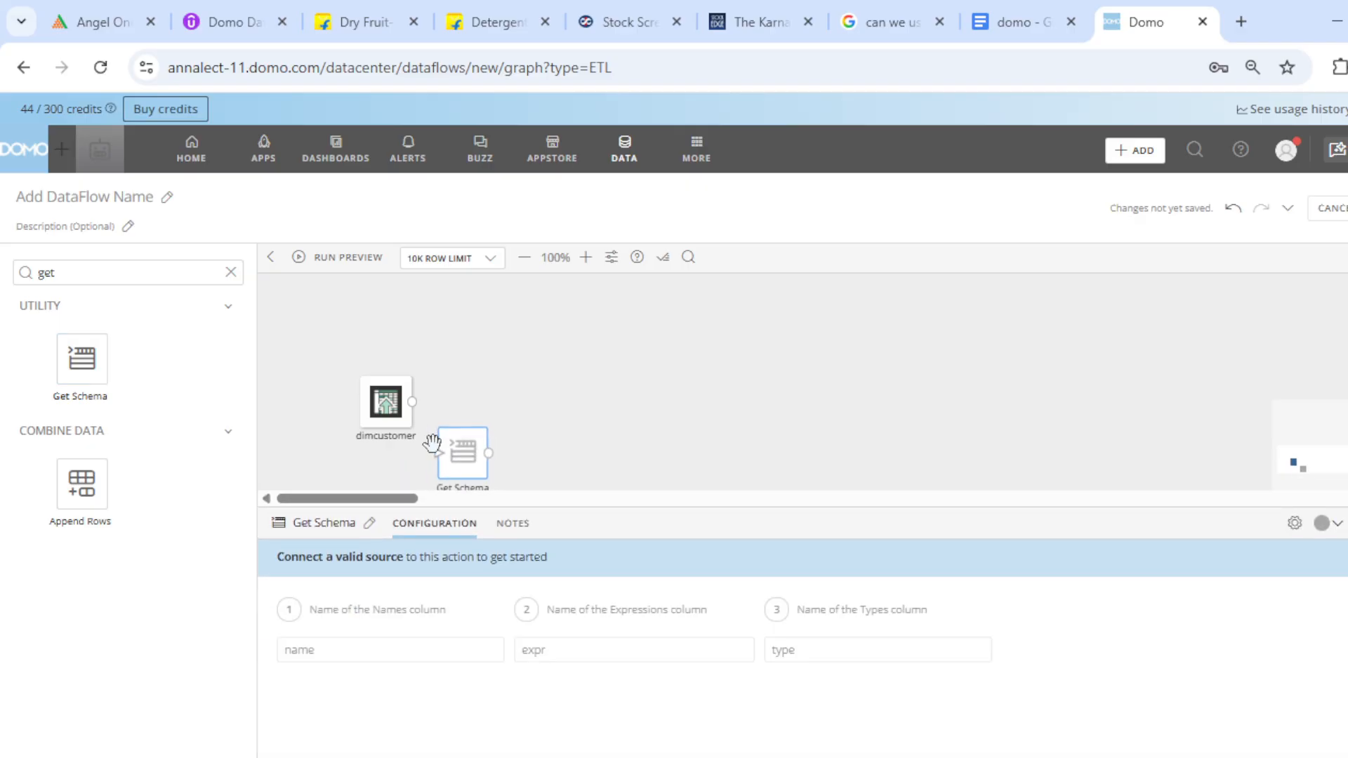
{"action": "left_click_drag", "start_coordinate": [414, 405], "coordinate": [462, 469]}
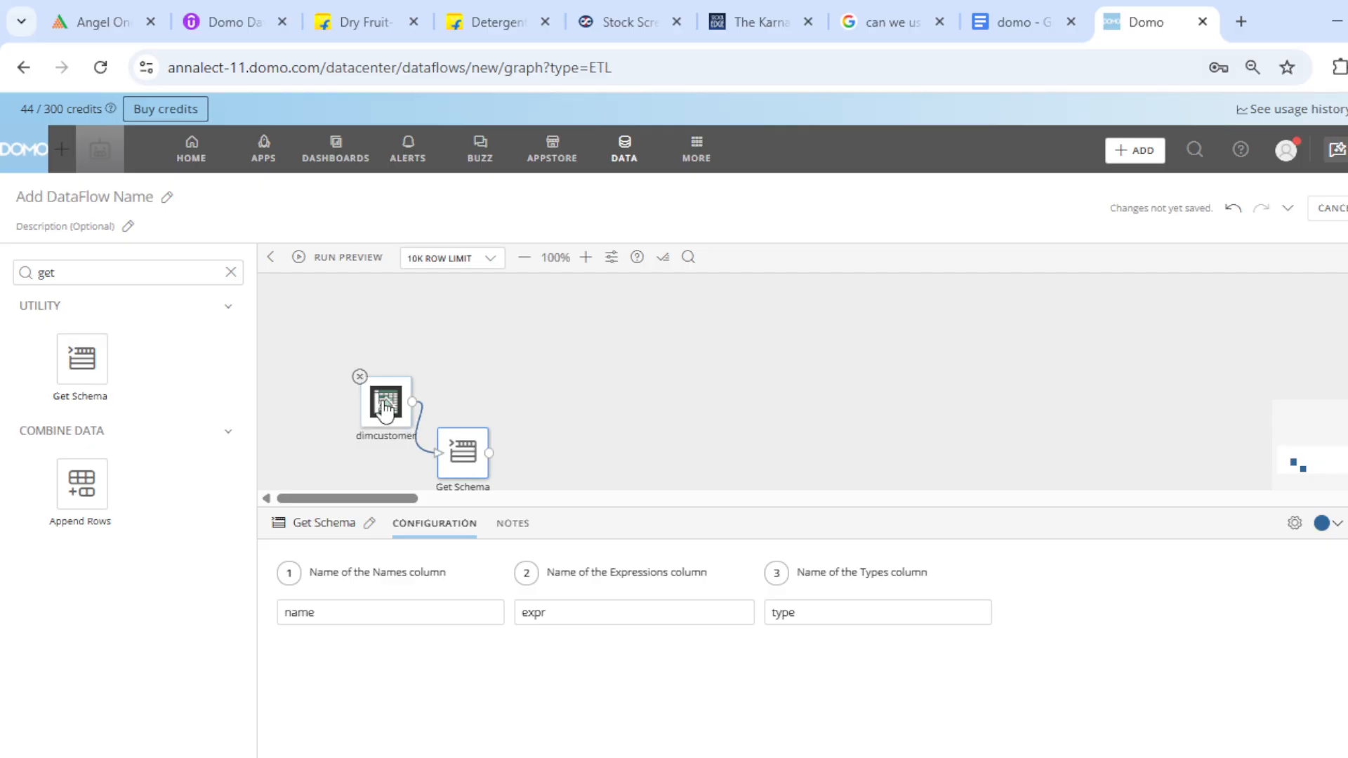
Add a Meta Select tile and connect both the dimcustomer and Get Schema tiles to it
{"action": "left_click", "coordinate": [231, 272]}
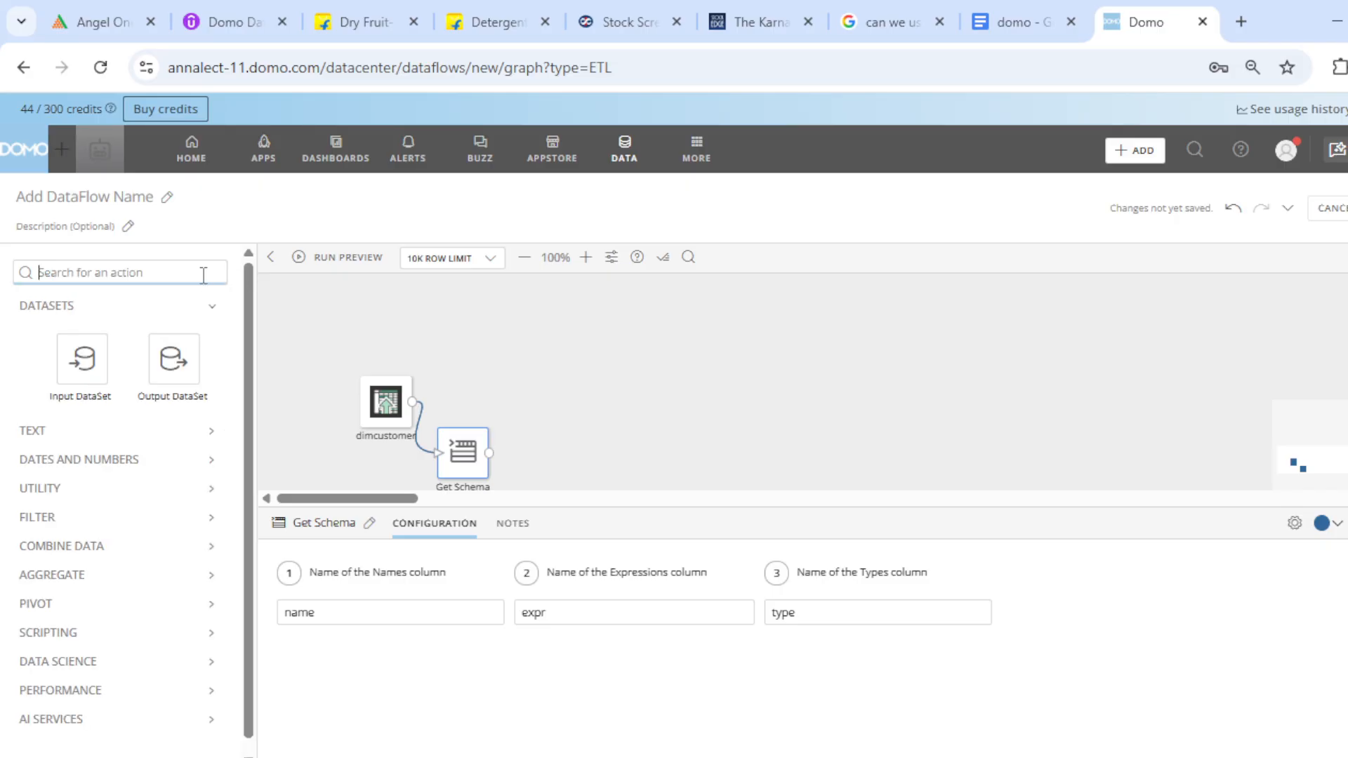
{"action": "type", "text": "met"}
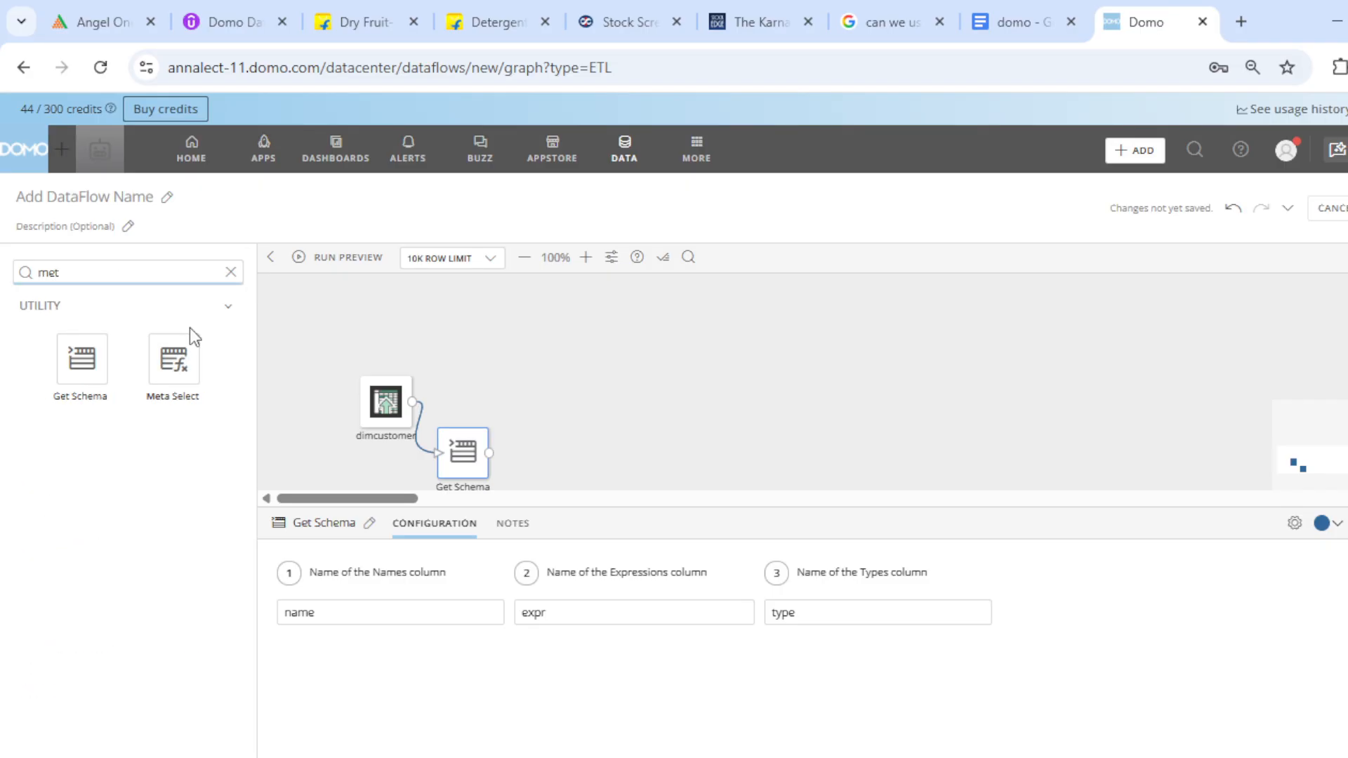
{"action": "left_click_drag", "start_coordinate": [174, 357], "coordinate": [553, 385]}
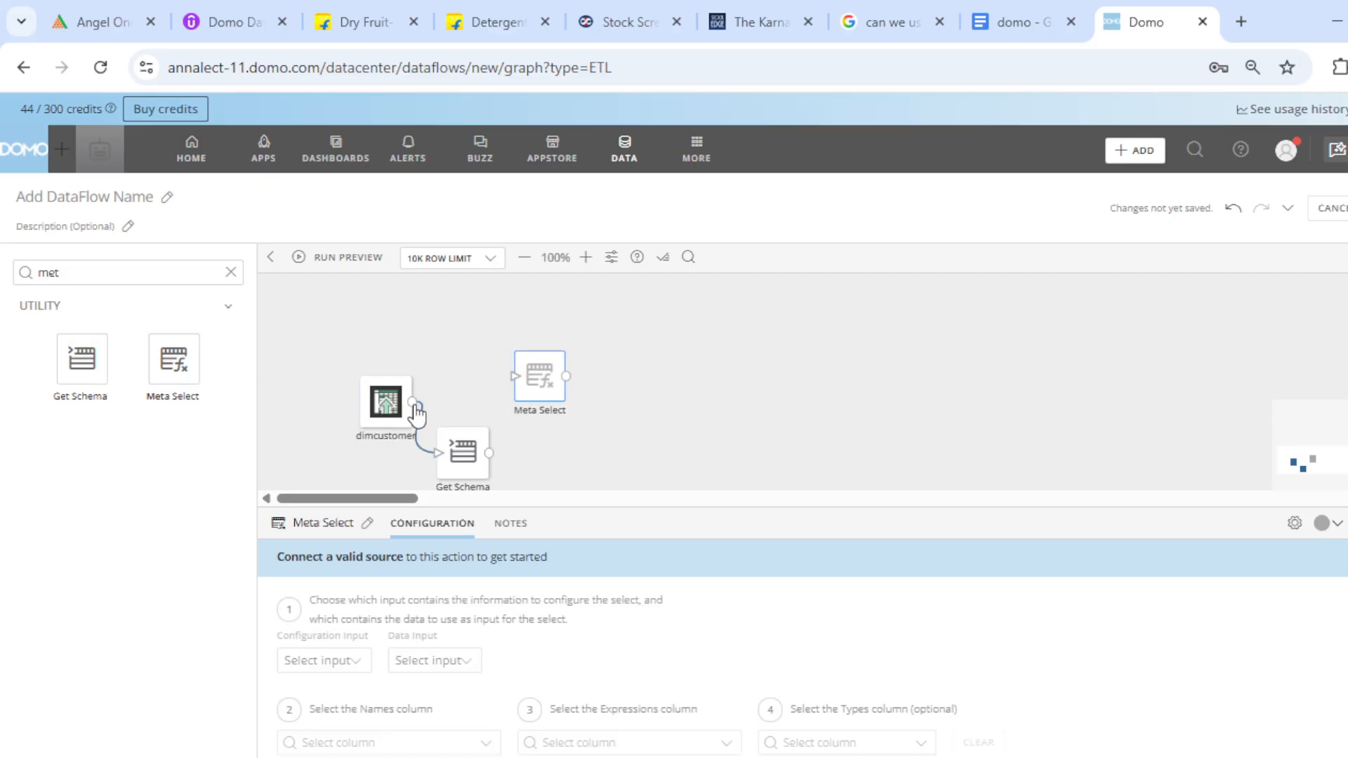
{"action": "left_click_drag", "start_coordinate": [413, 404], "coordinate": [535, 402]}
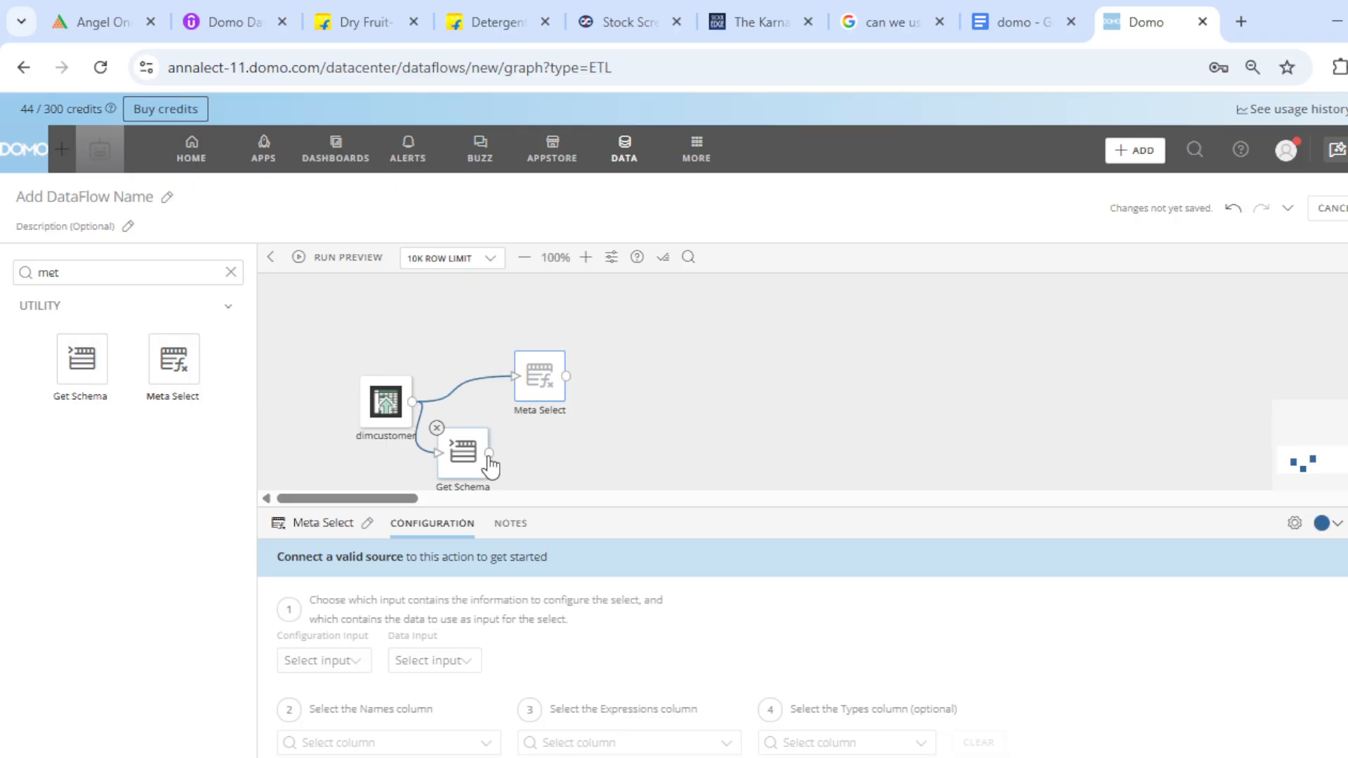
{"action": "left_click_drag", "start_coordinate": [489, 453], "coordinate": [534, 378]}
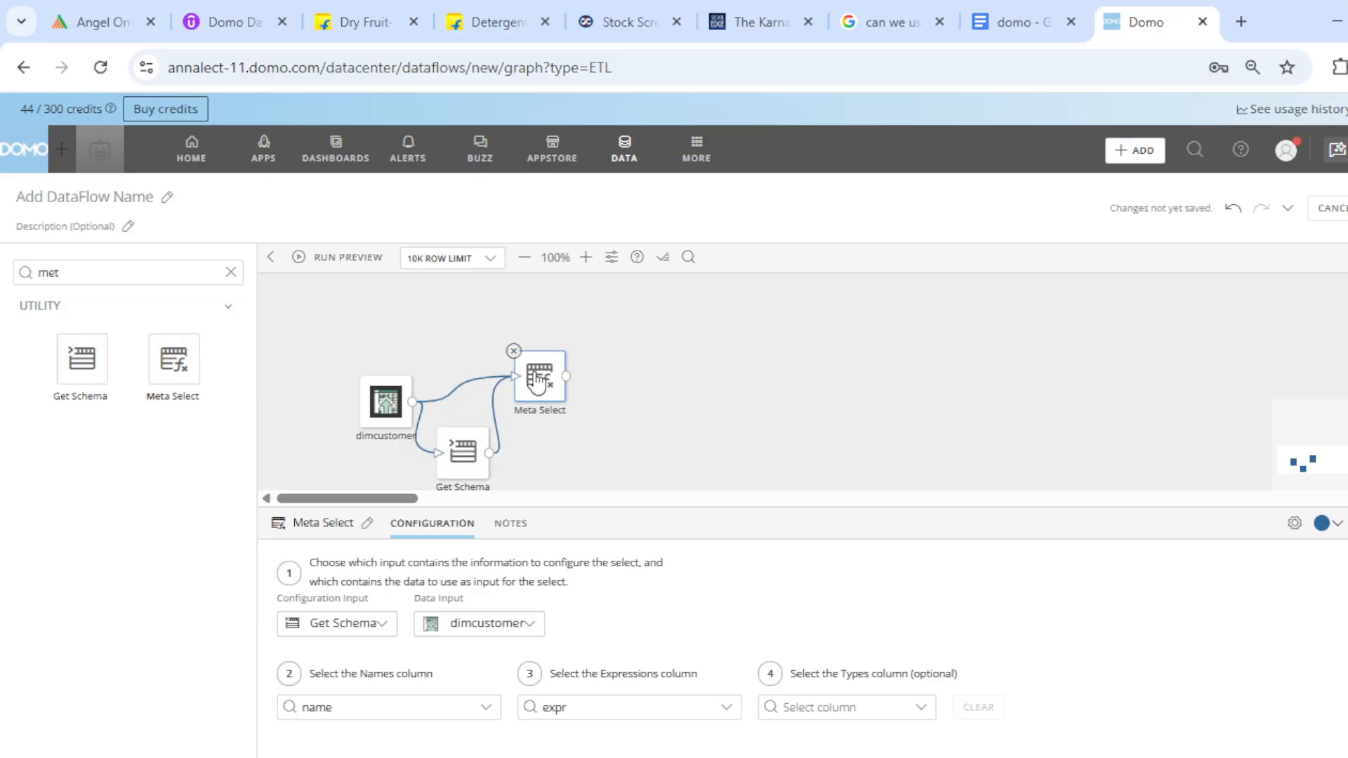
Run the dataflow preview and align the dimcustomer and Meta Select tiles in one row, with wider spacing between them
{"action": "left_click", "coordinate": [343, 257]}
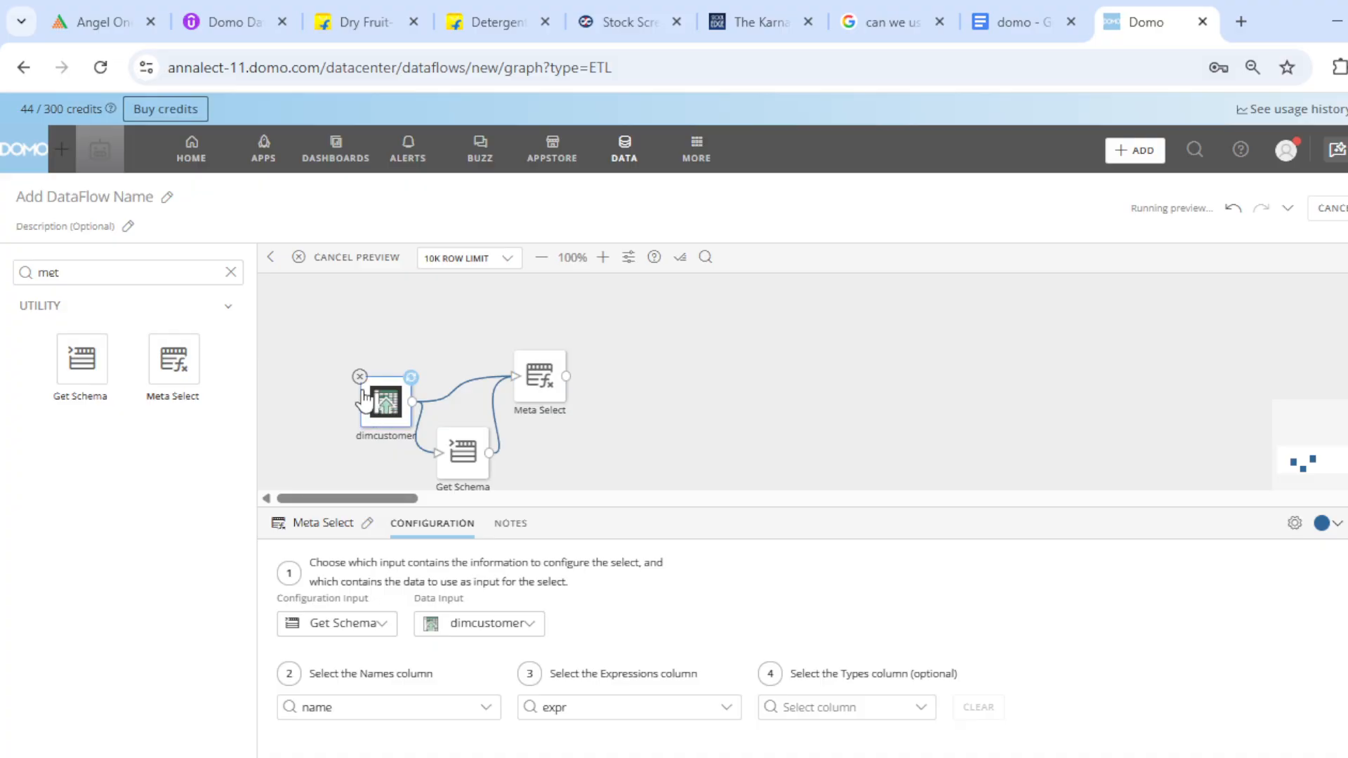
{"action": "left_click_drag", "start_coordinate": [362, 398], "coordinate": [366, 380]}
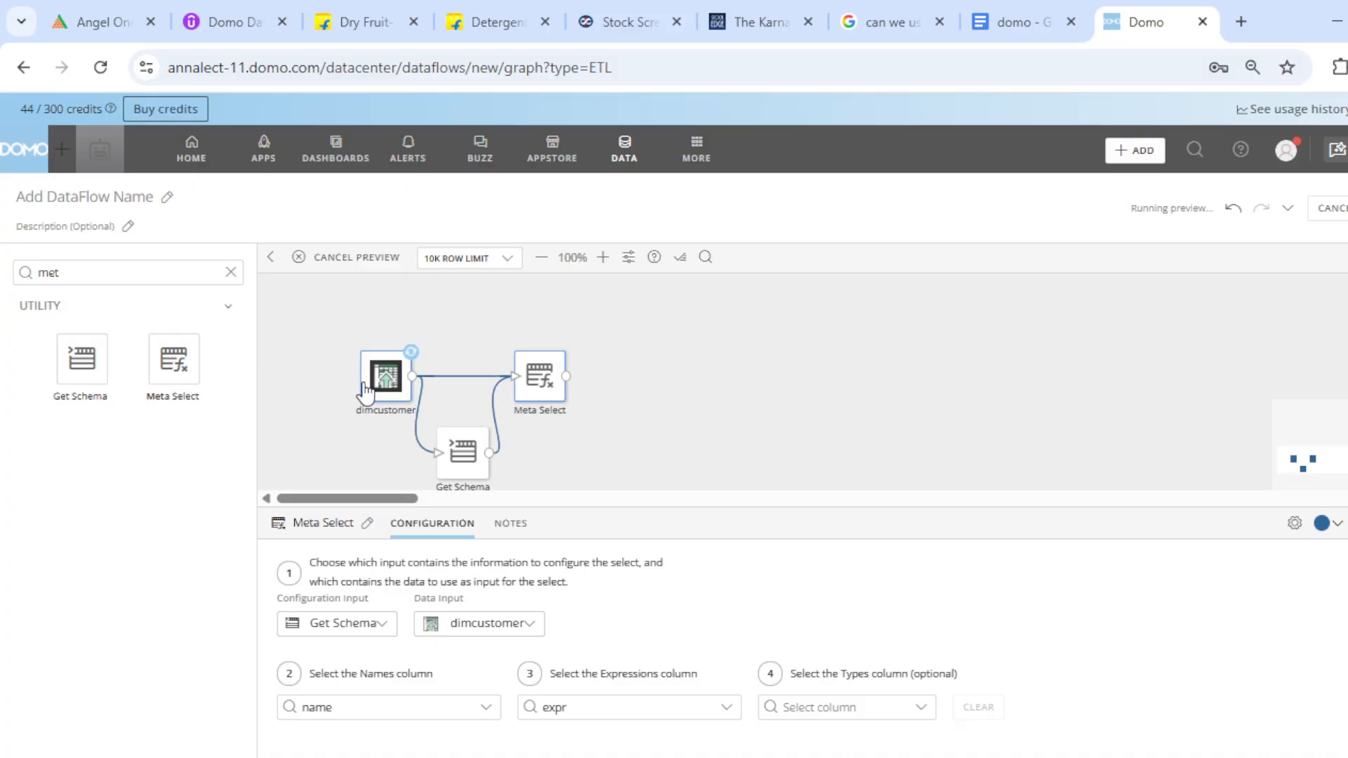
{"action": "mouse_move", "coordinate": [539, 382]}
{"action": "left_click_drag", "start_coordinate": [539, 382], "coordinate": [565, 383]}
{"action": "mouse_move", "coordinate": [456, 456]}
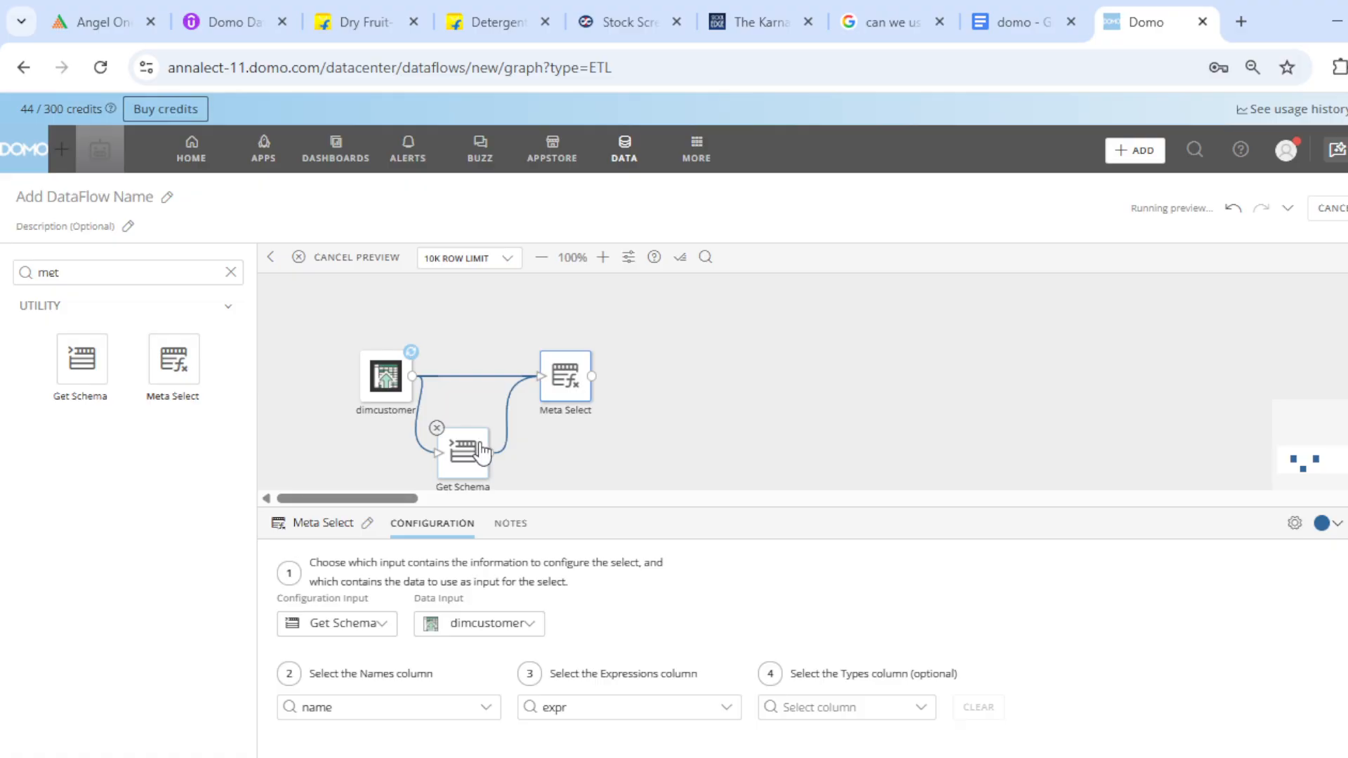
{"action": "right_click", "coordinate": [472, 445]}
{"action": "left_click", "coordinate": [731, 436]}
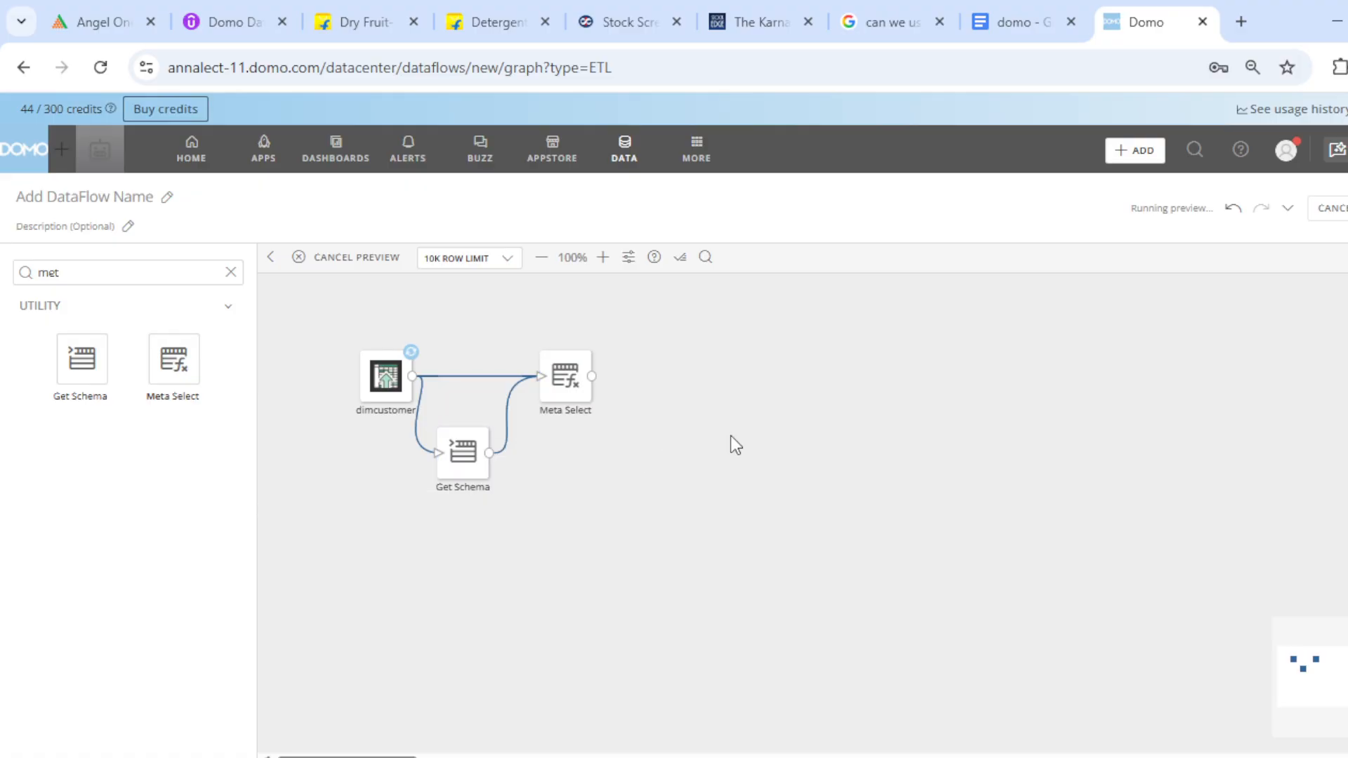
Examine the columns and rows in the Meta Select tile's preview data
{"action": "left_click", "coordinate": [566, 388]}
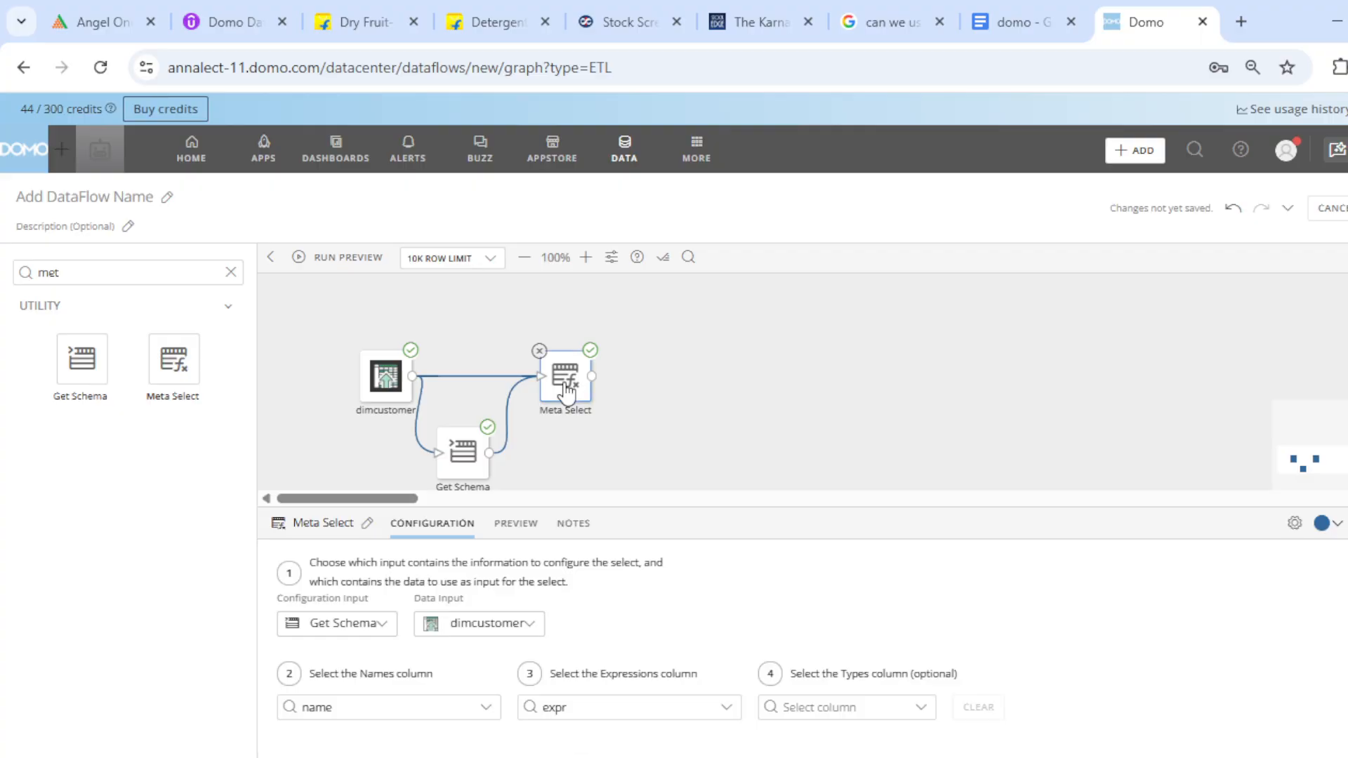
{"action": "left_click", "coordinate": [516, 524]}
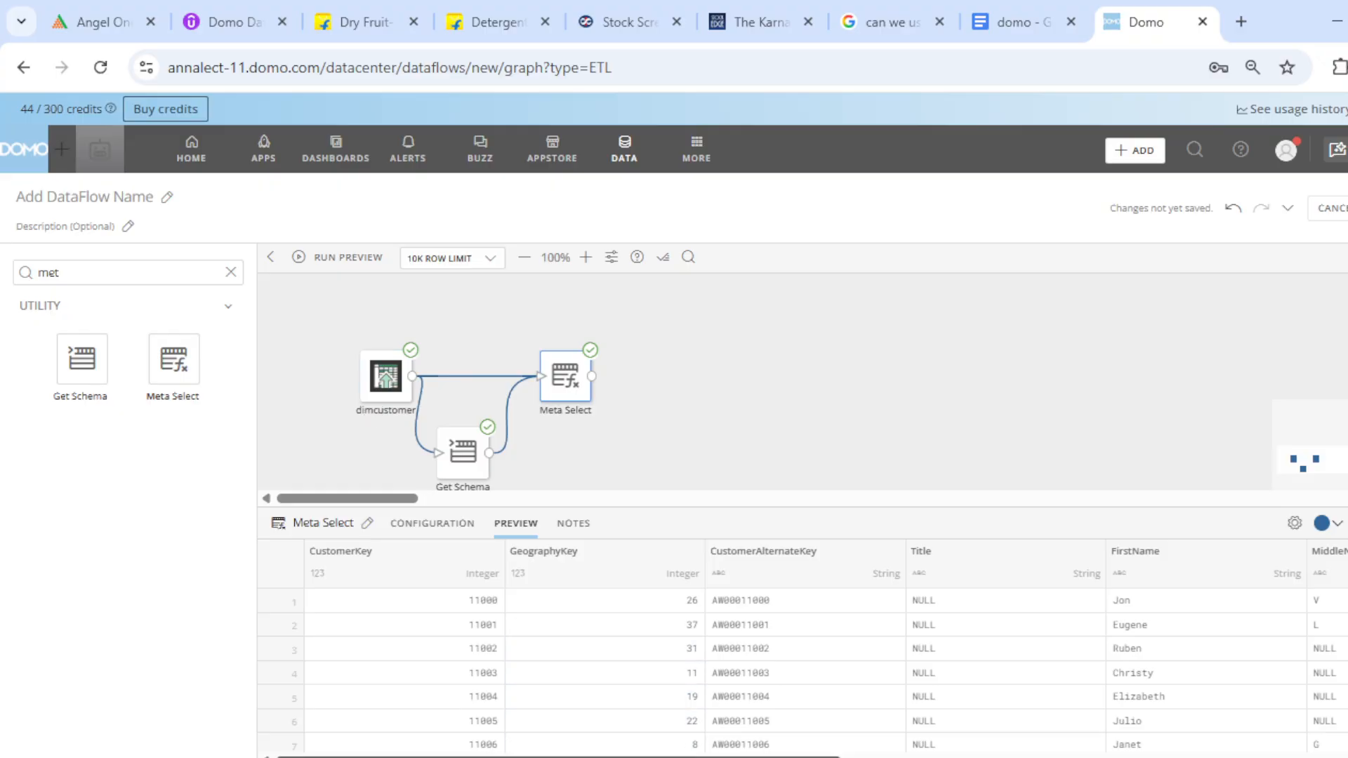
{"action": "scroll", "coordinate": [800, 646], "scroll_direction": "right", "scroll_amount": 15}
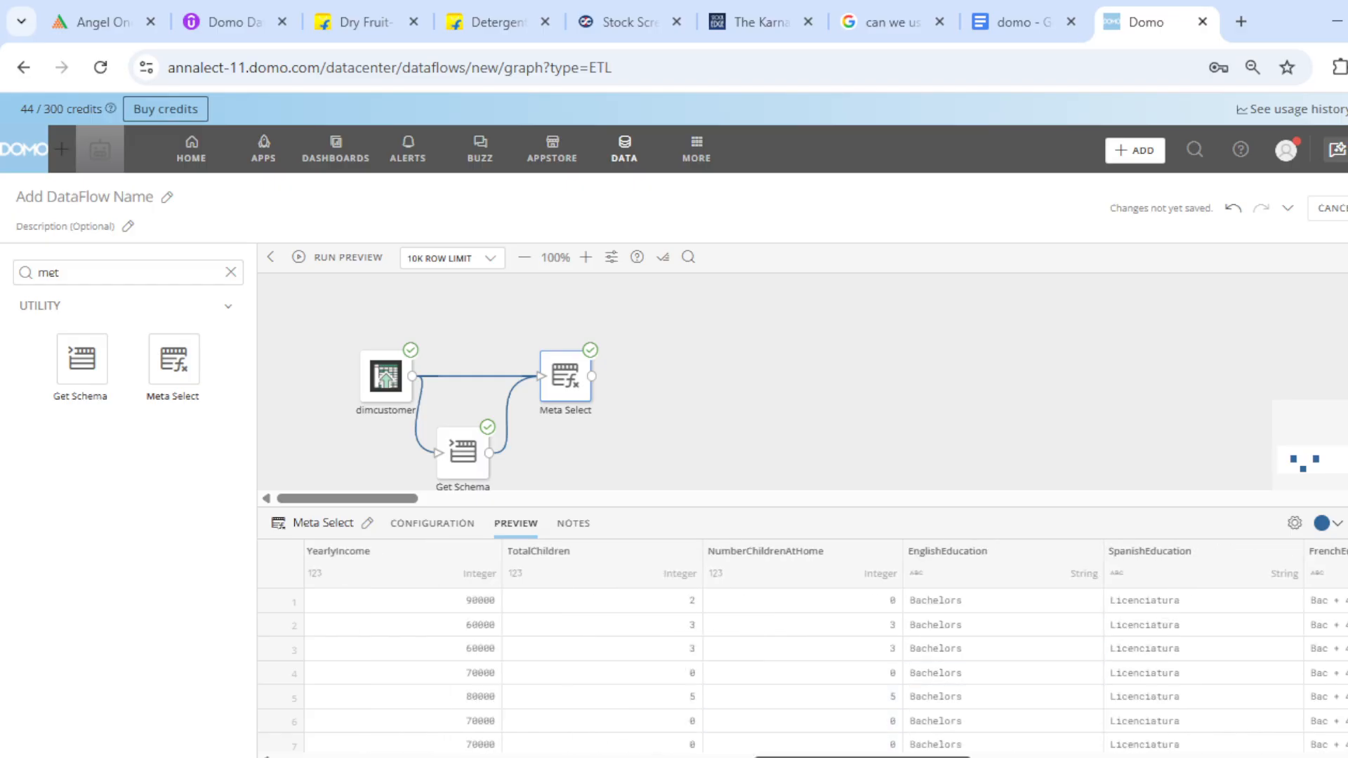
{"action": "left_click_drag", "start_coordinate": [866, 744], "coordinate": [1286, 754]}
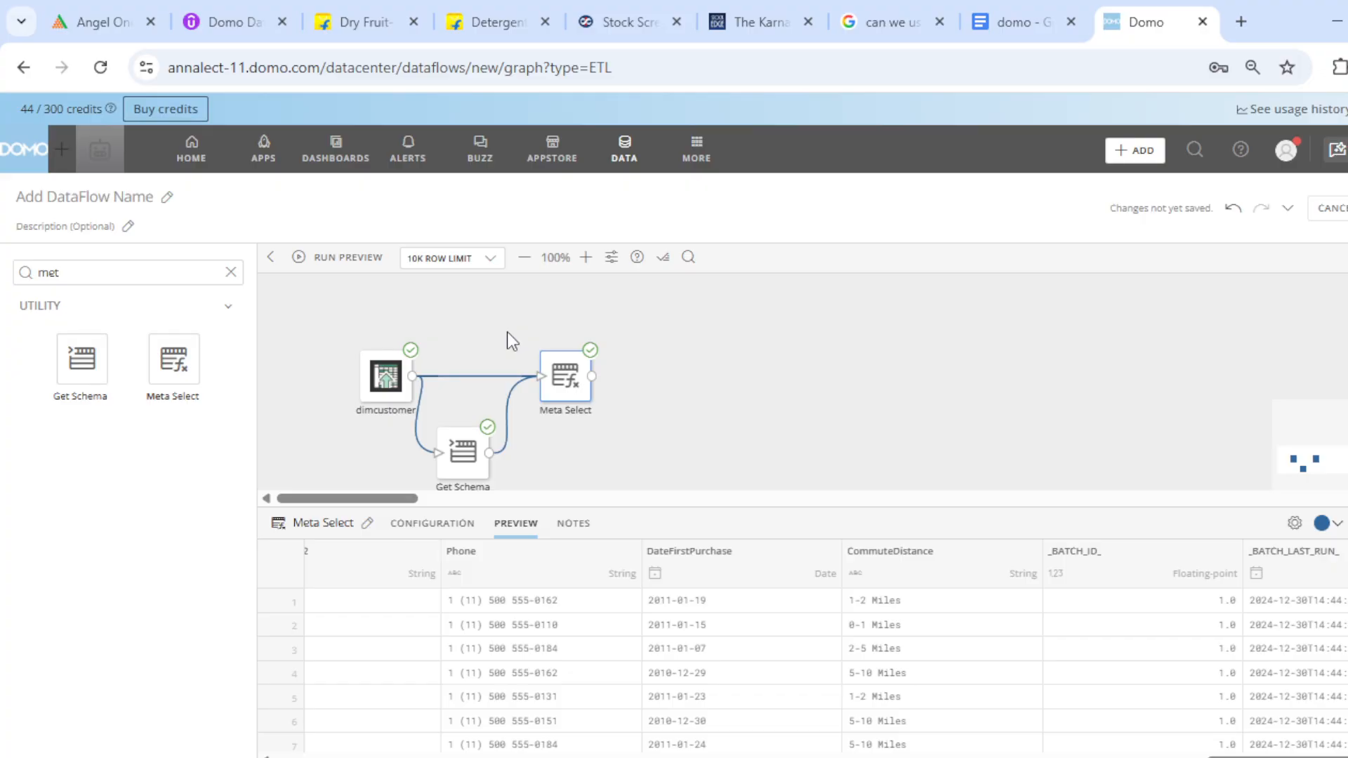
{"action": "mouse_move", "coordinate": [574, 377]}
{"action": "left_click_drag", "start_coordinate": [1257, 757], "coordinate": [893, 757]}
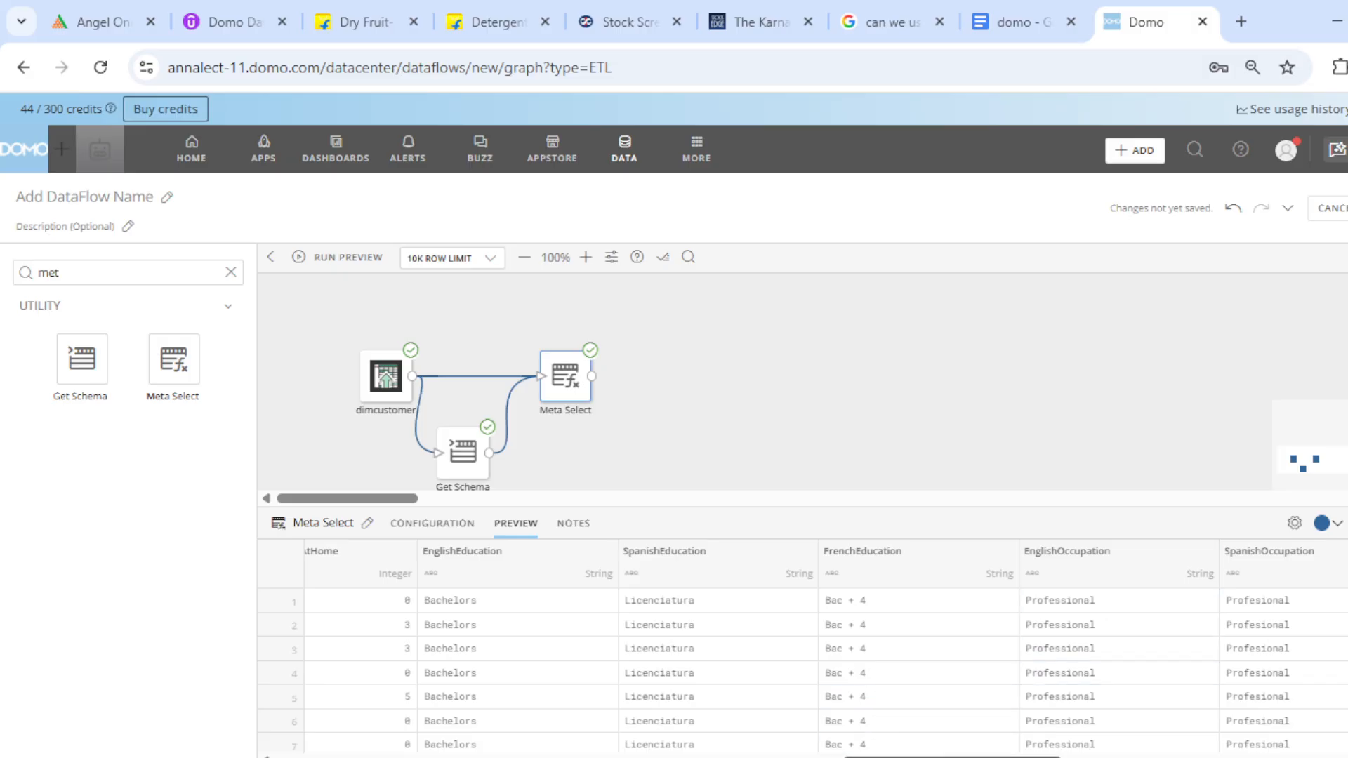
Move the Meta Select tile farther away from the dimcustomer tile, keeping both in one row
{"action": "left_click_drag", "start_coordinate": [941, 757], "coordinate": [1026, 756]}
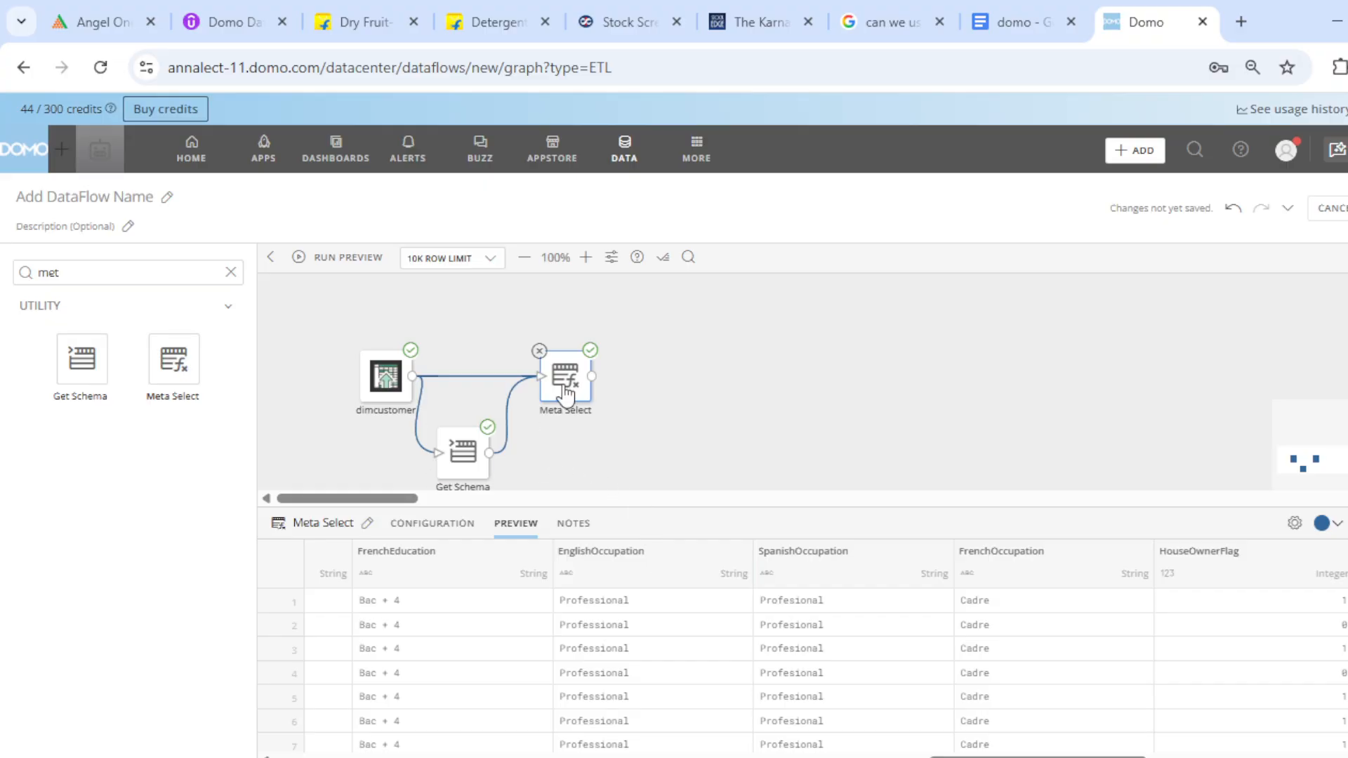
{"action": "left_click_drag", "start_coordinate": [566, 392], "coordinate": [682, 388]}
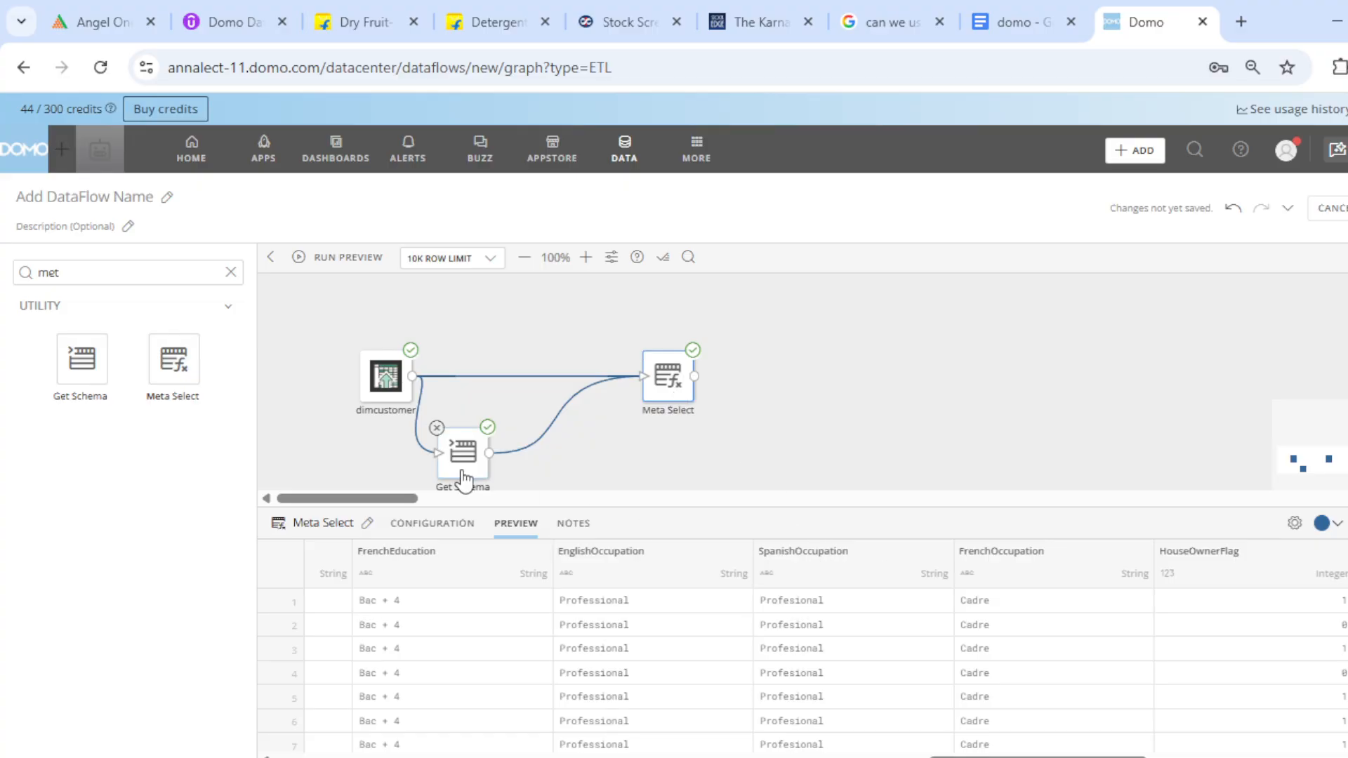
Compare the column names listed in the Get Schema preview with the columns in the Meta Select preview, up to the occupation columns
{"action": "left_click", "coordinate": [462, 465]}
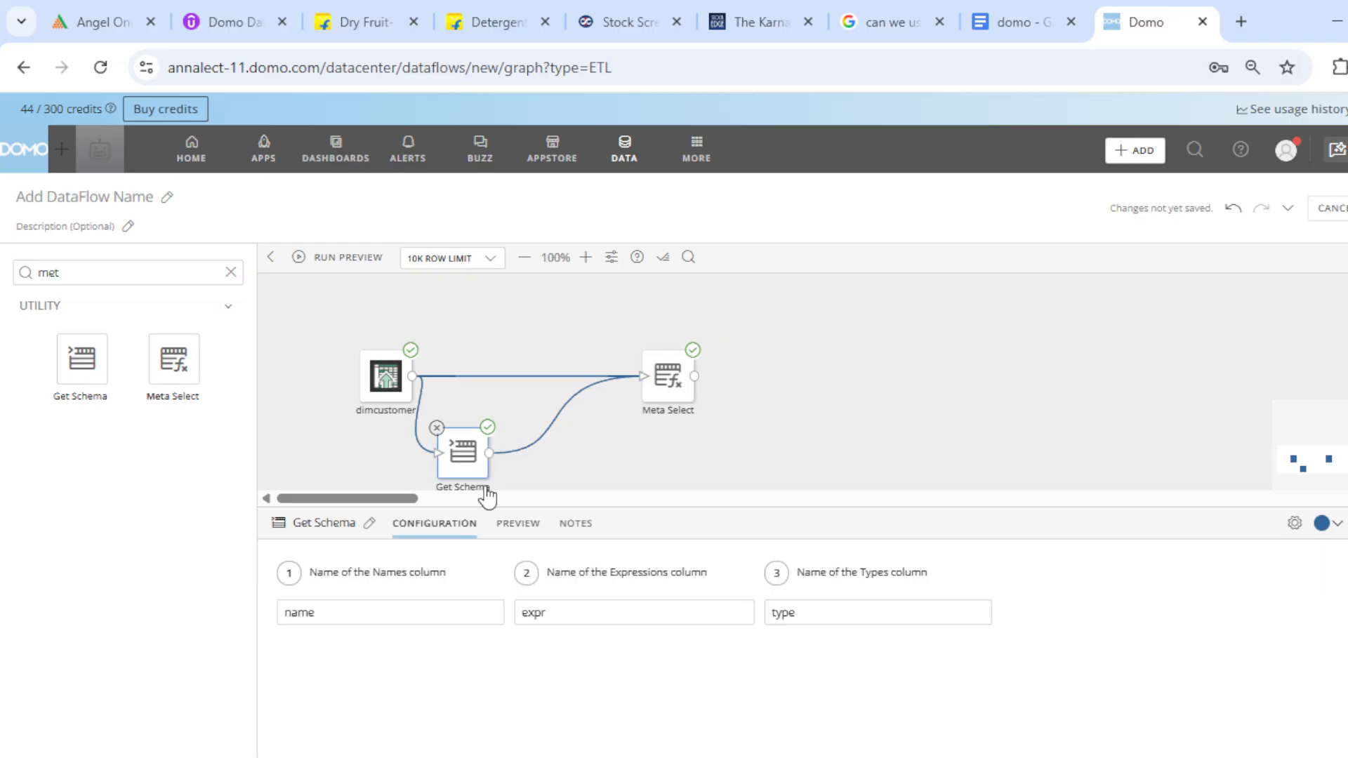
{"action": "left_click", "coordinate": [514, 533]}
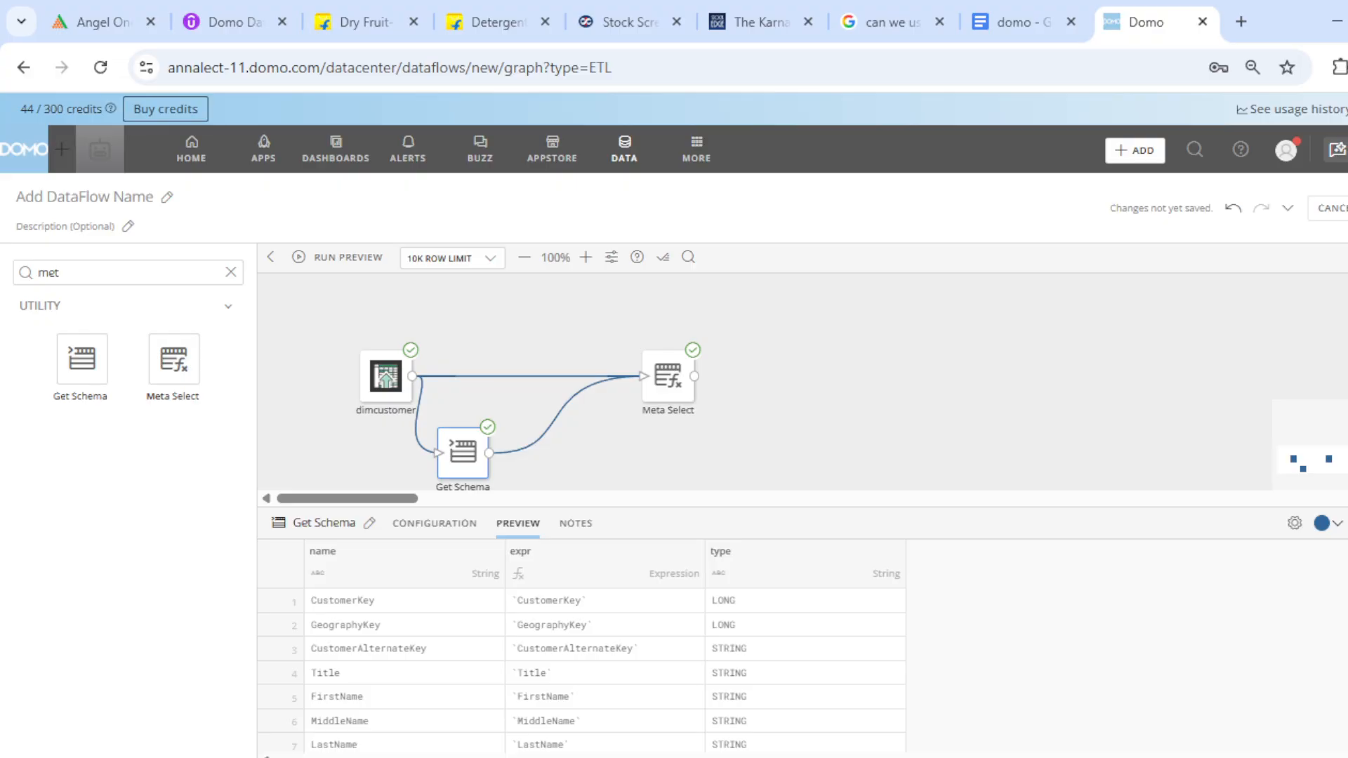
{"action": "scroll", "coordinate": [583, 666], "scroll_direction": "down", "scroll_amount": 3}
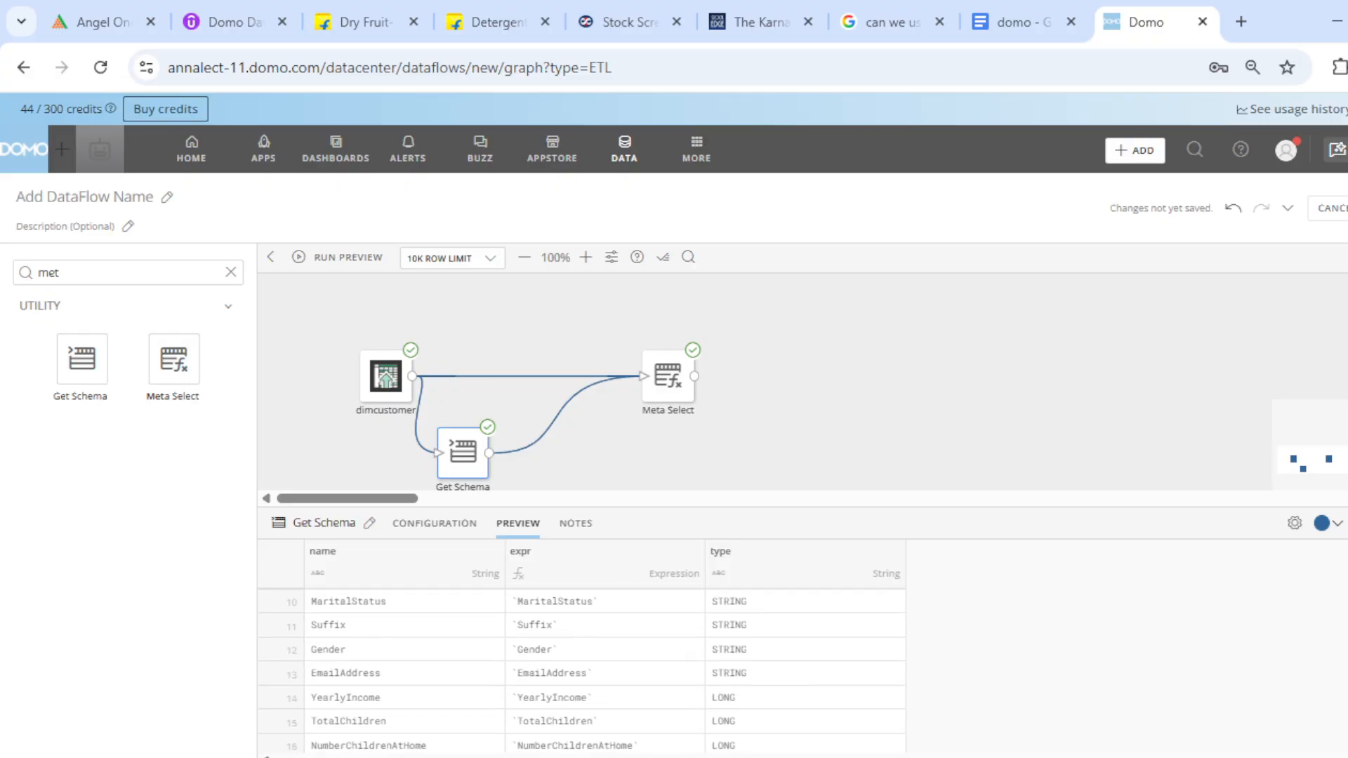
{"action": "scroll", "coordinate": [583, 670], "scroll_direction": "down", "scroll_amount": 3}
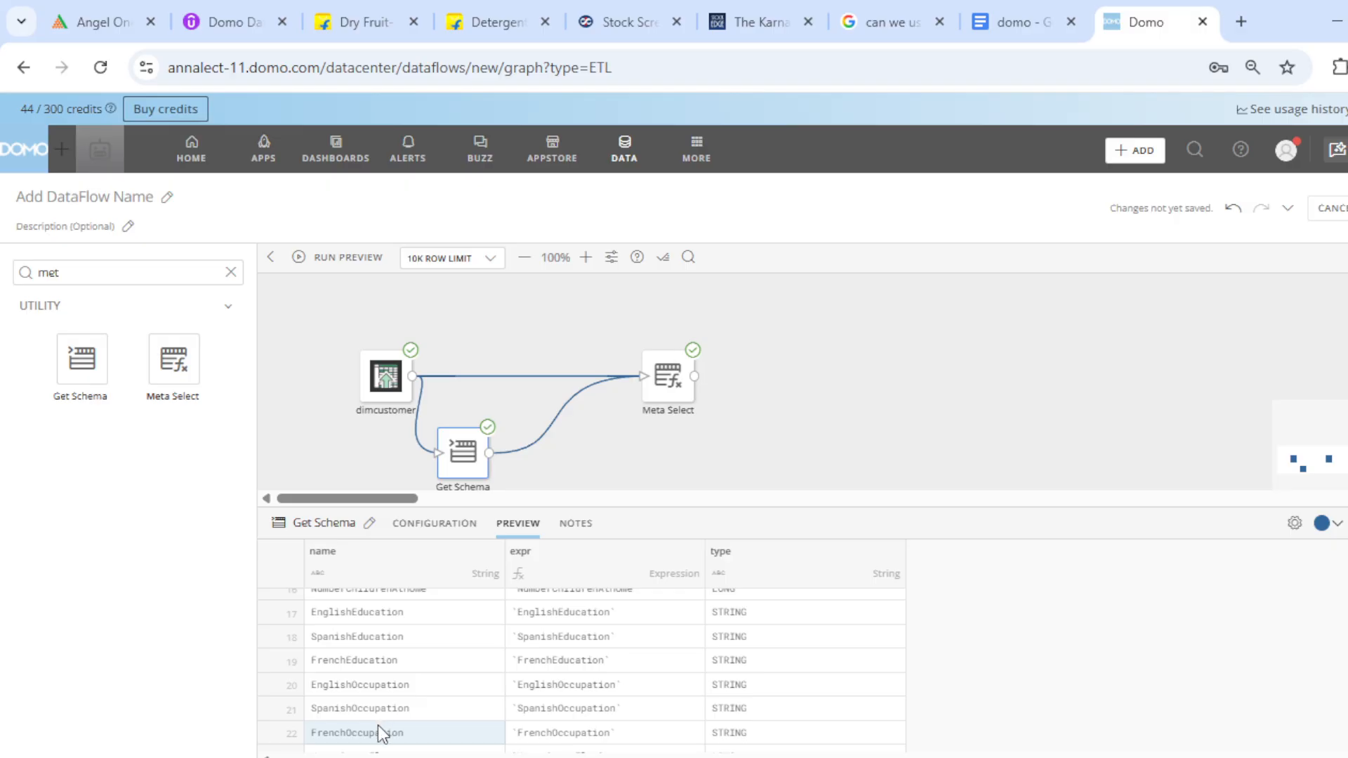
{"action": "left_click", "coordinate": [676, 391]}
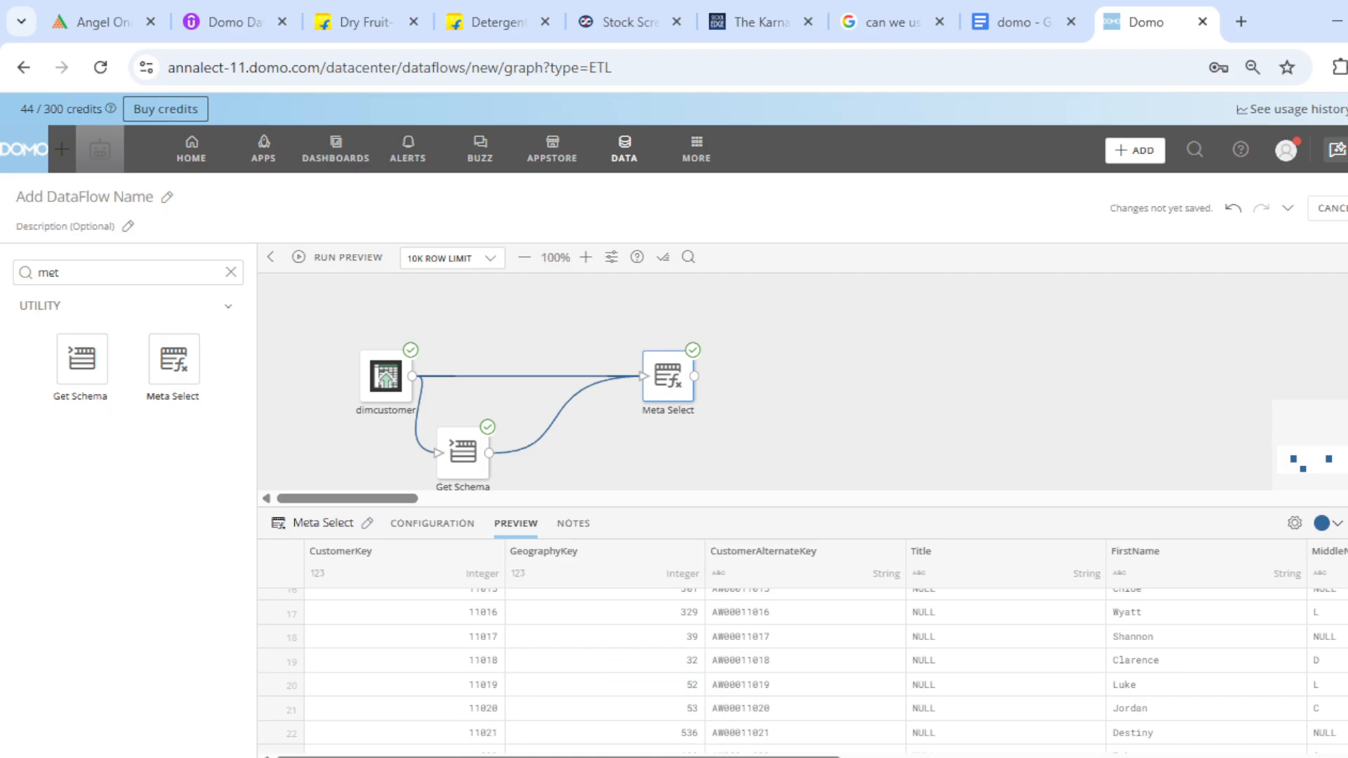
{"action": "scroll", "coordinate": [826, 641], "scroll_direction": "right", "scroll_amount": 10}
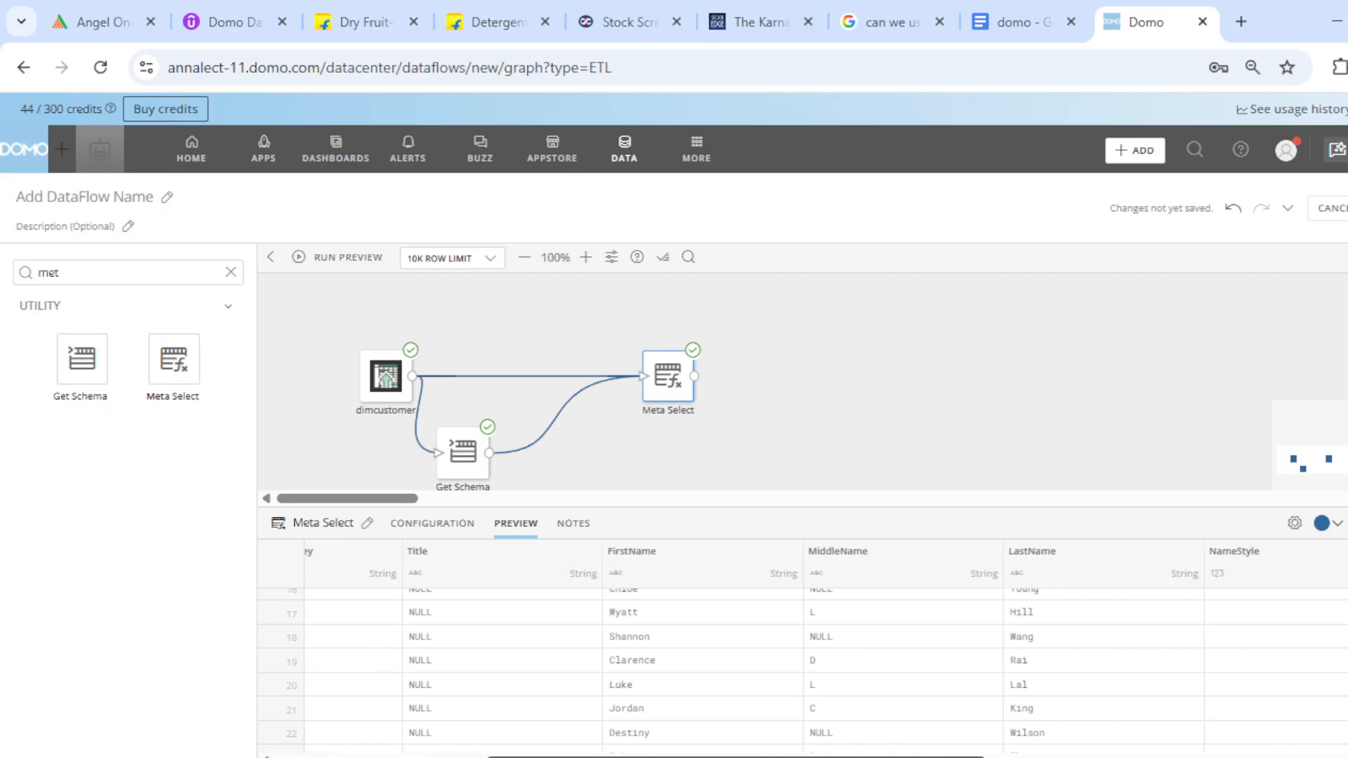
{"action": "scroll", "coordinate": [803, 646], "scroll_direction": "right", "scroll_amount": 10}
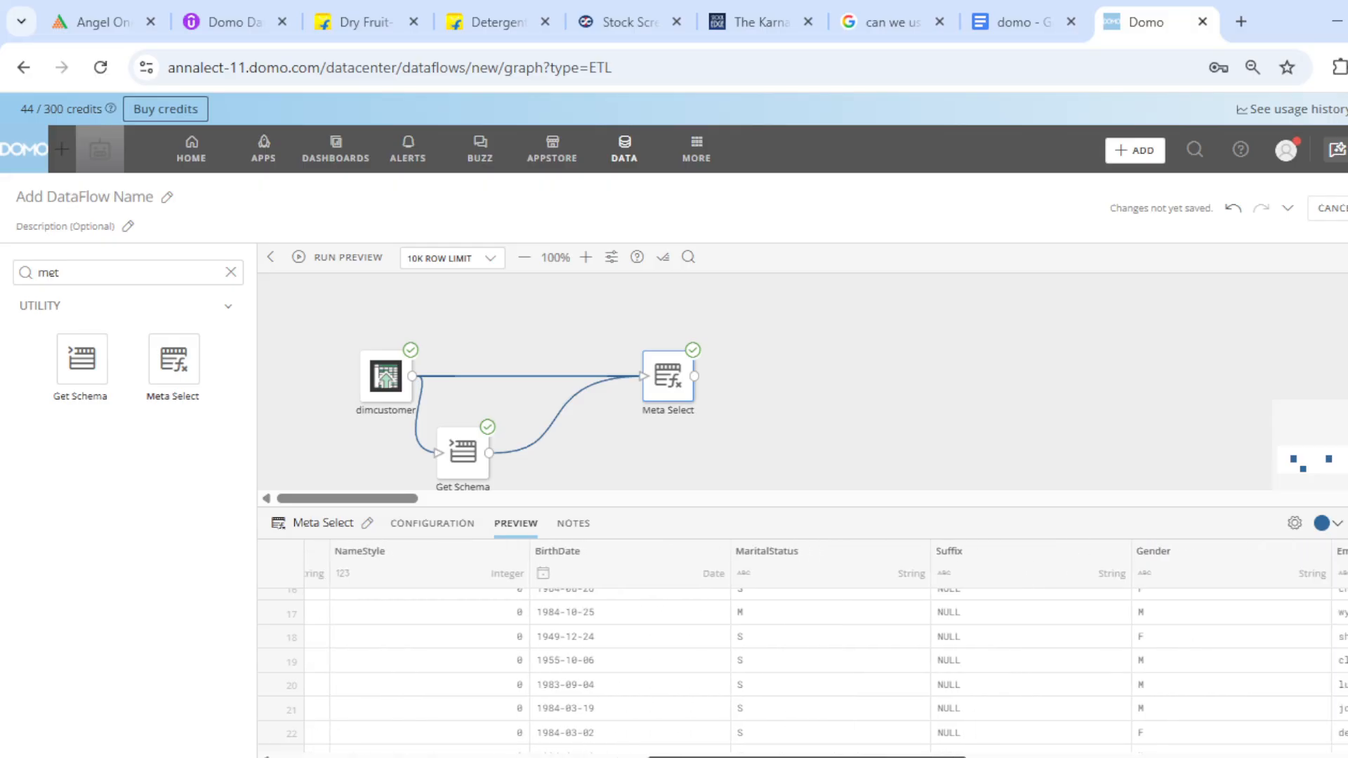
{"action": "scroll", "coordinate": [802, 646], "scroll_direction": "right", "scroll_amount": 10}
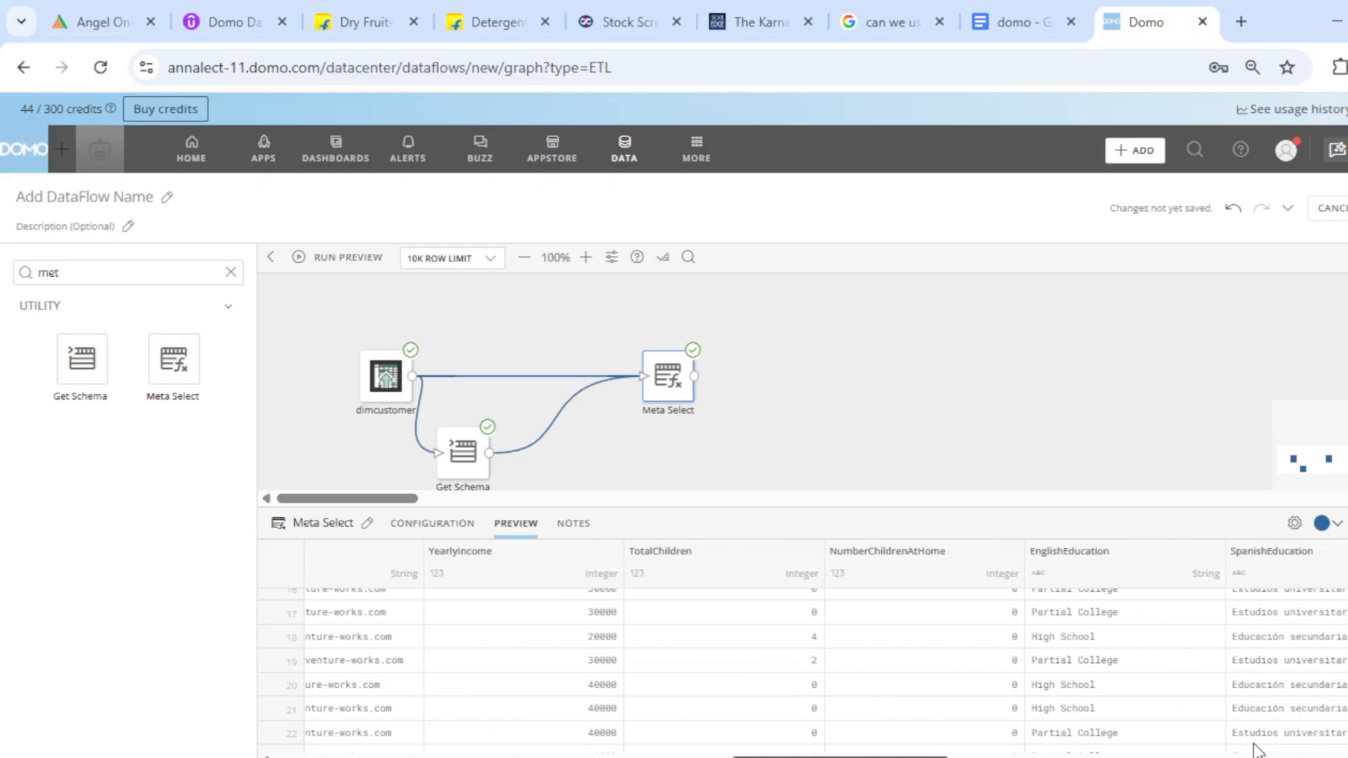
{"action": "scroll", "coordinate": [789, 549], "scroll_direction": "right", "scroll_amount": 10}
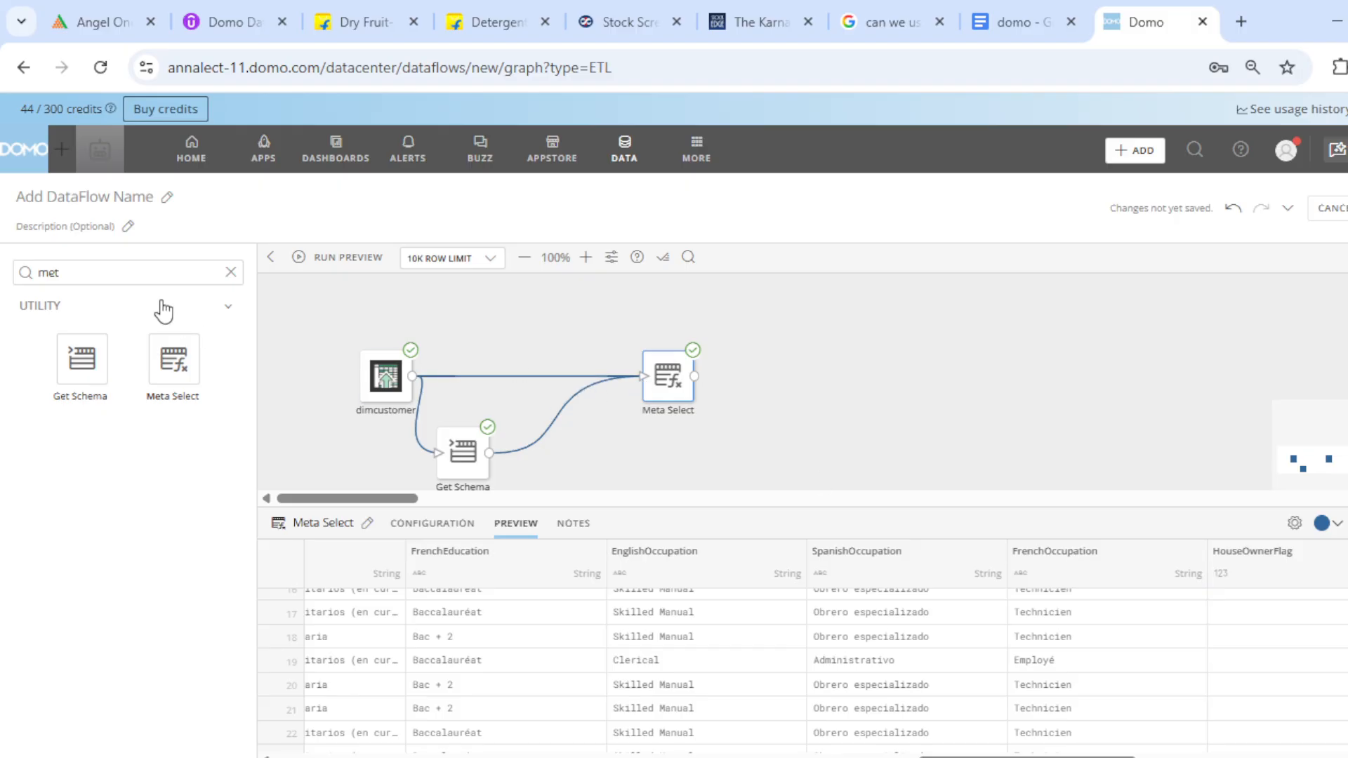
Add a Filter Rows tile beside Get Schema, remove the Get Schema to Meta Select link, and connect Get Schema to Filter Rows
{"action": "triple_click", "coordinate": [142, 264]}
{"action": "type", "text": "filt"}
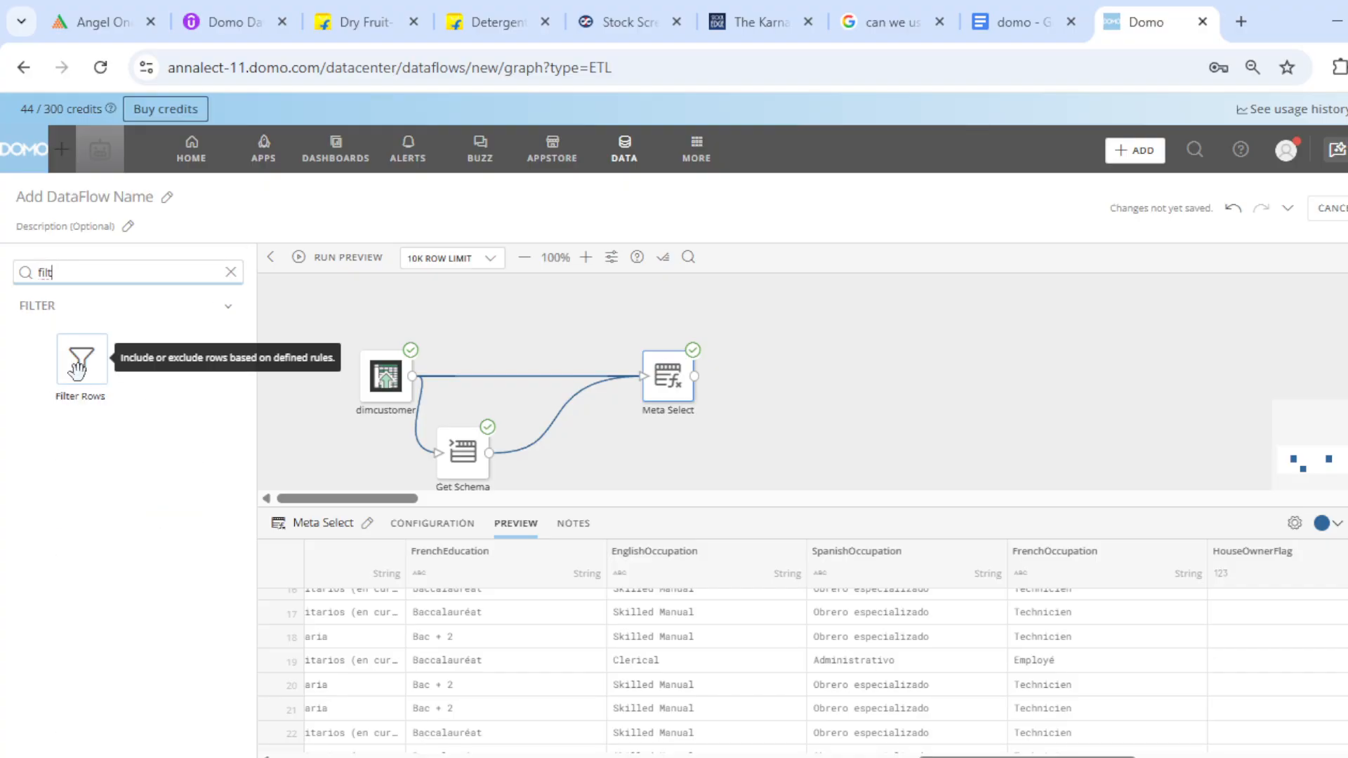
{"action": "left_click_drag", "start_coordinate": [82, 367], "coordinate": [566, 430]}
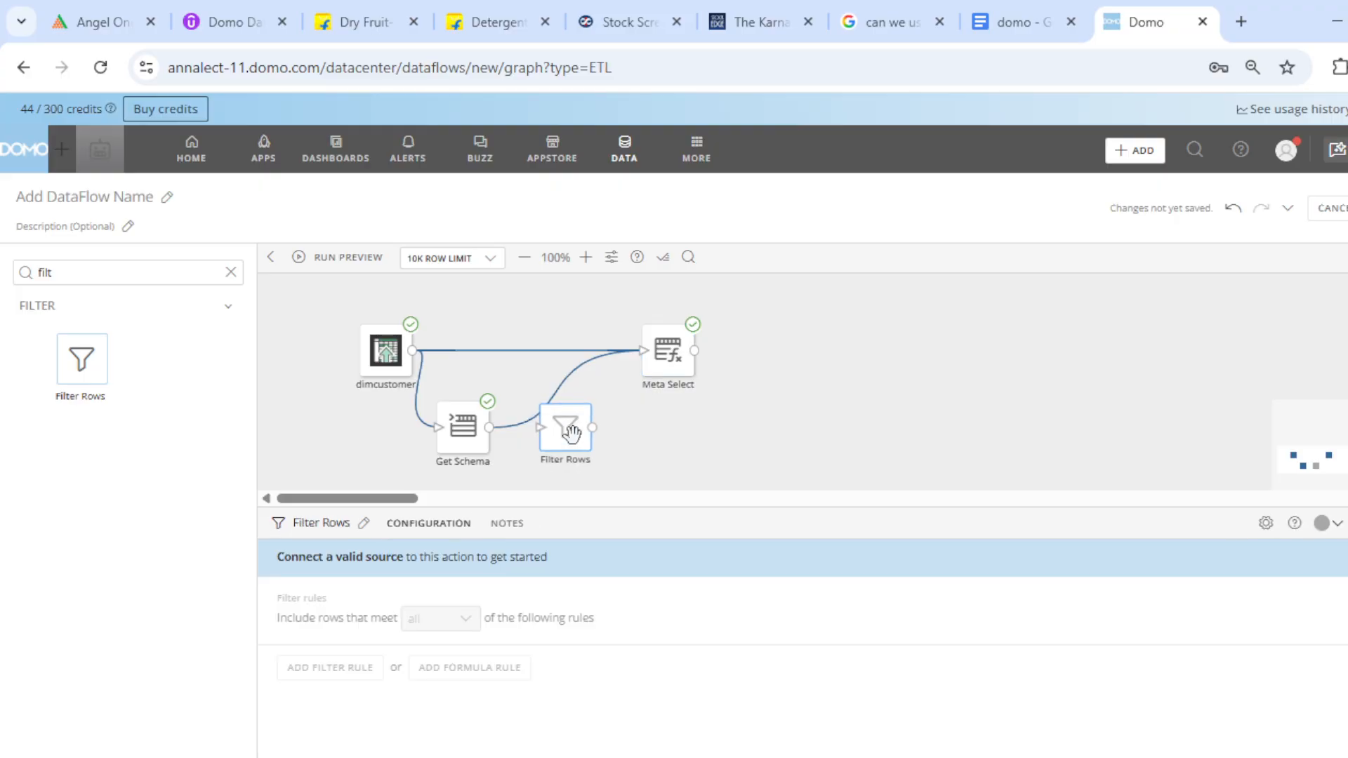
{"action": "left_click", "coordinate": [556, 387]}
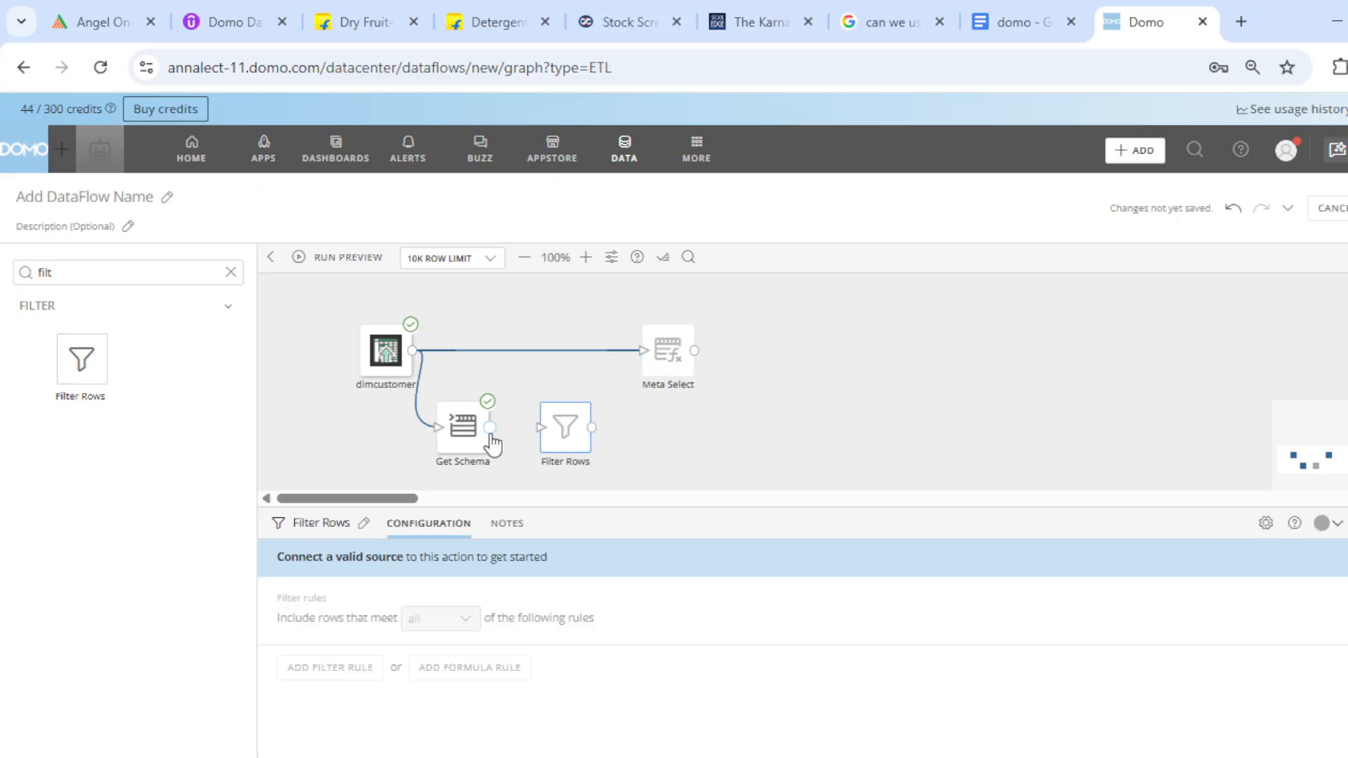
{"action": "left_click_drag", "start_coordinate": [489, 428], "coordinate": [561, 444]}
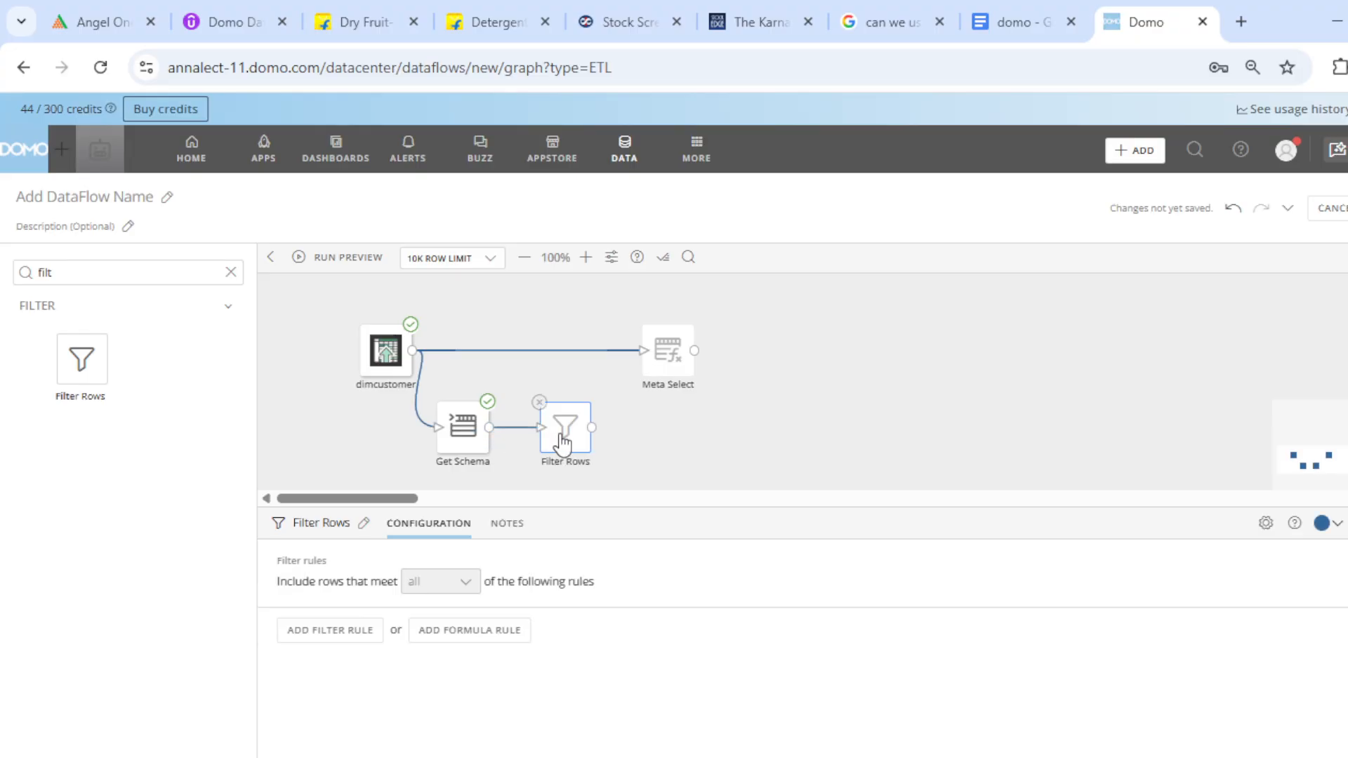
Add the formula rule `name` not like '%Occupation%' to the Filter Rows tile and save it
{"action": "left_click", "coordinate": [426, 630]}
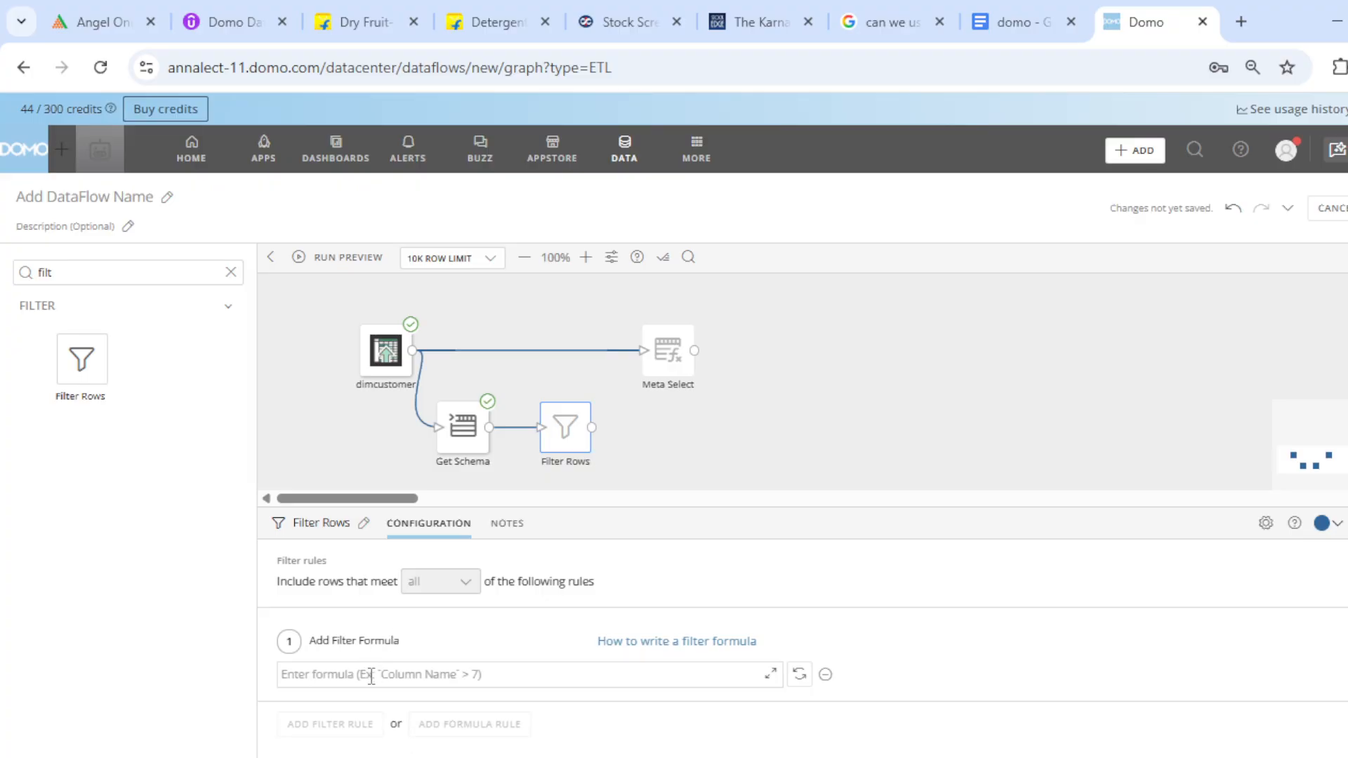
{"action": "left_click", "coordinate": [372, 675]}
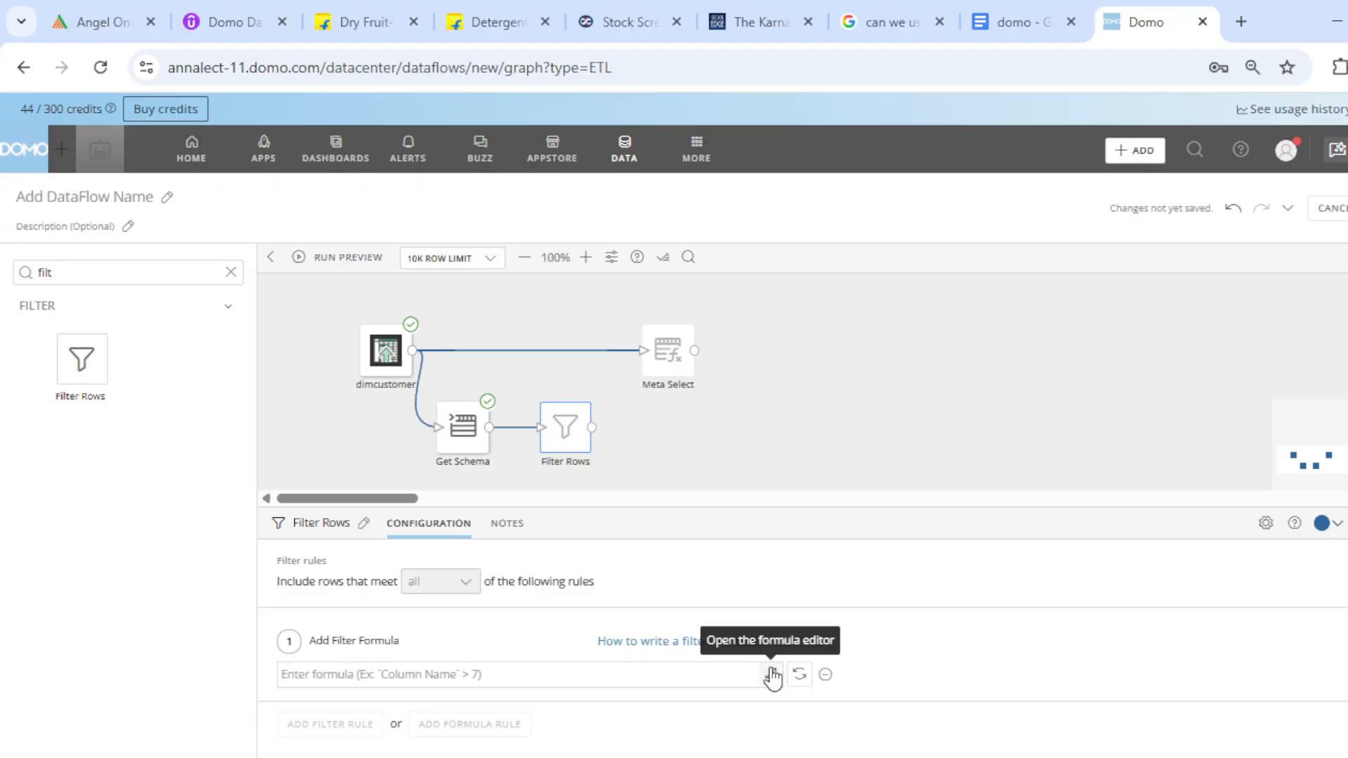
{"action": "left_click", "coordinate": [769, 672]}
{"action": "left_click", "coordinate": [451, 256]}
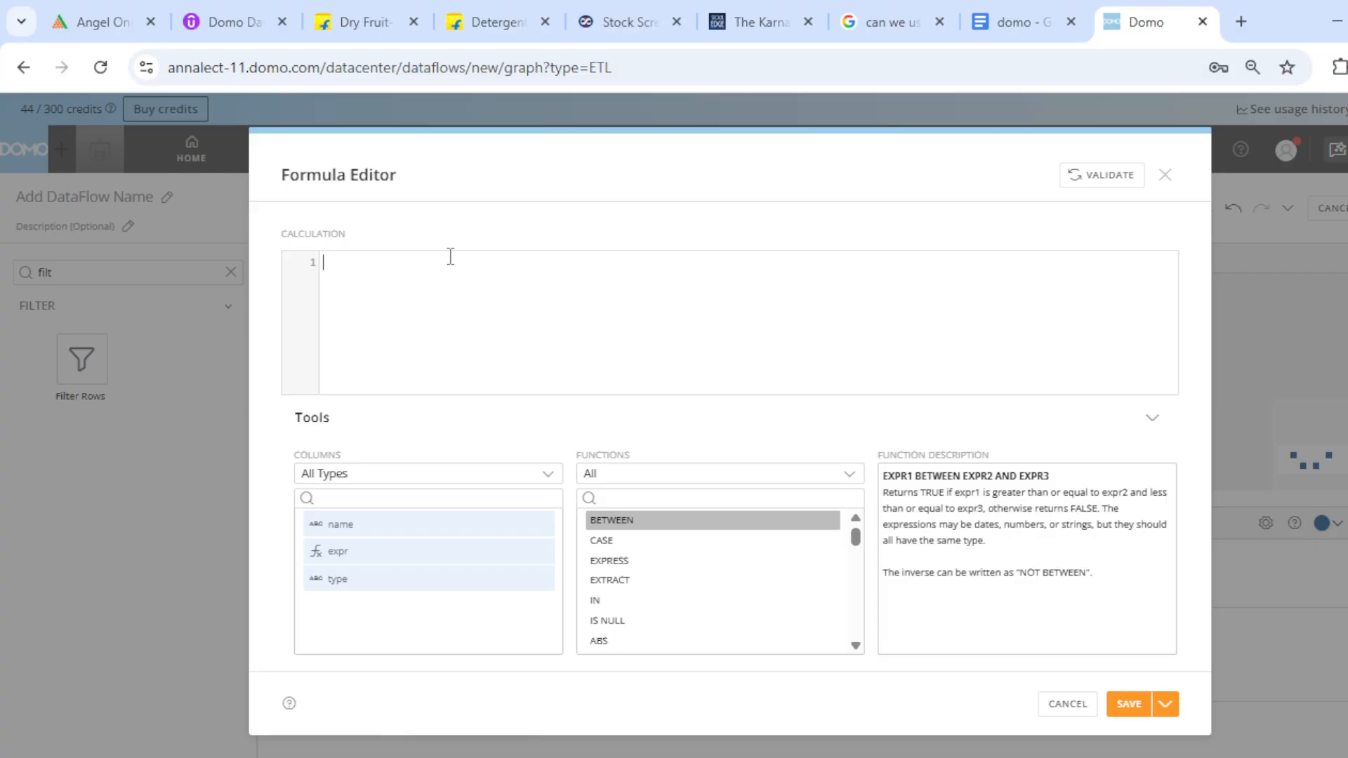
{"action": "type", "text": "nam"}
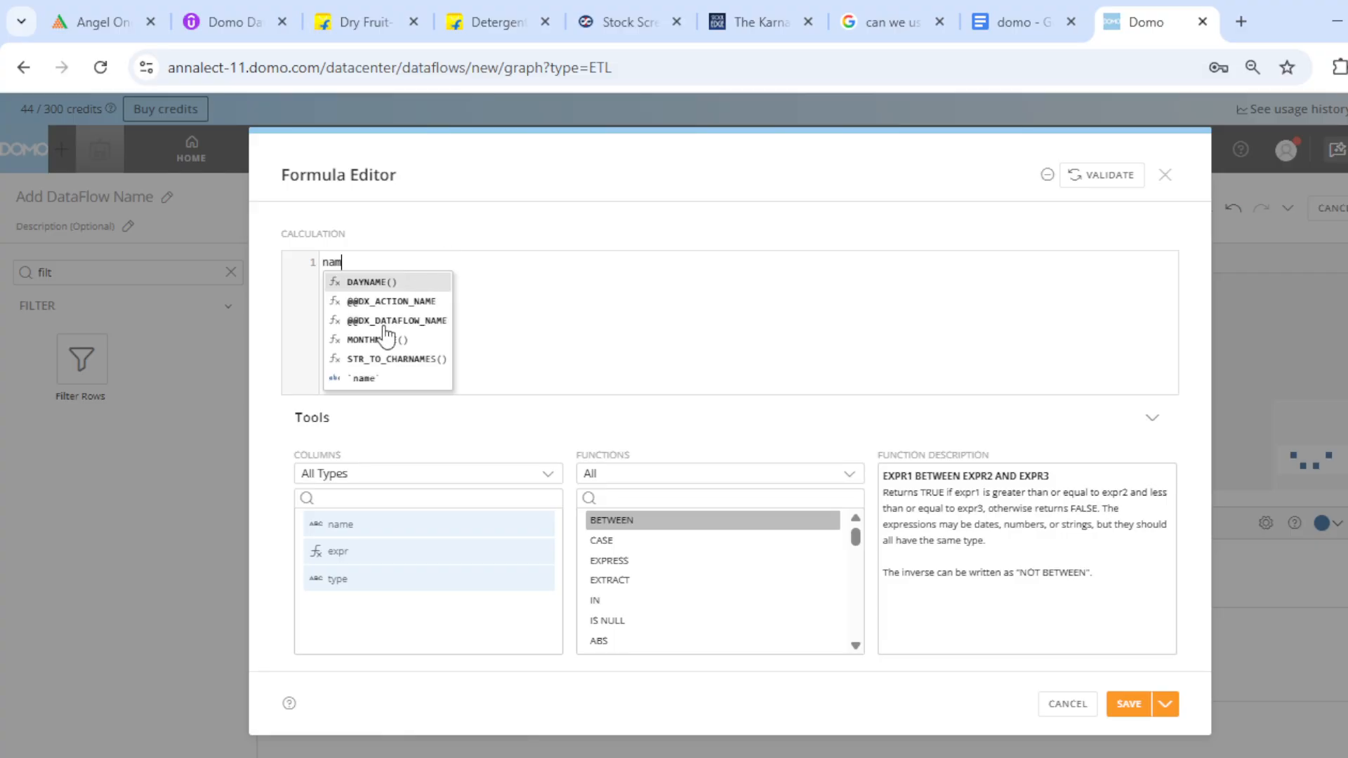
{"action": "left_click", "coordinate": [360, 378]}
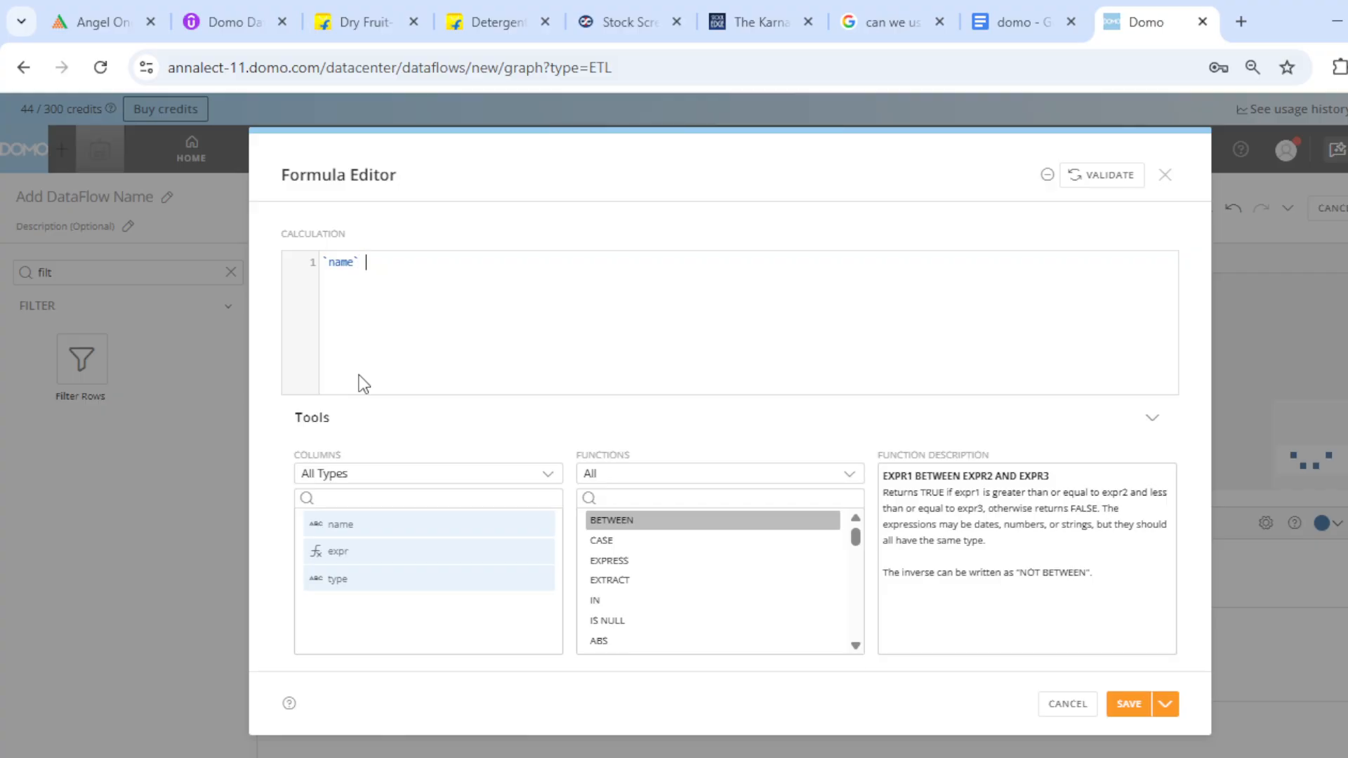
{"action": "type", "text": "not"}
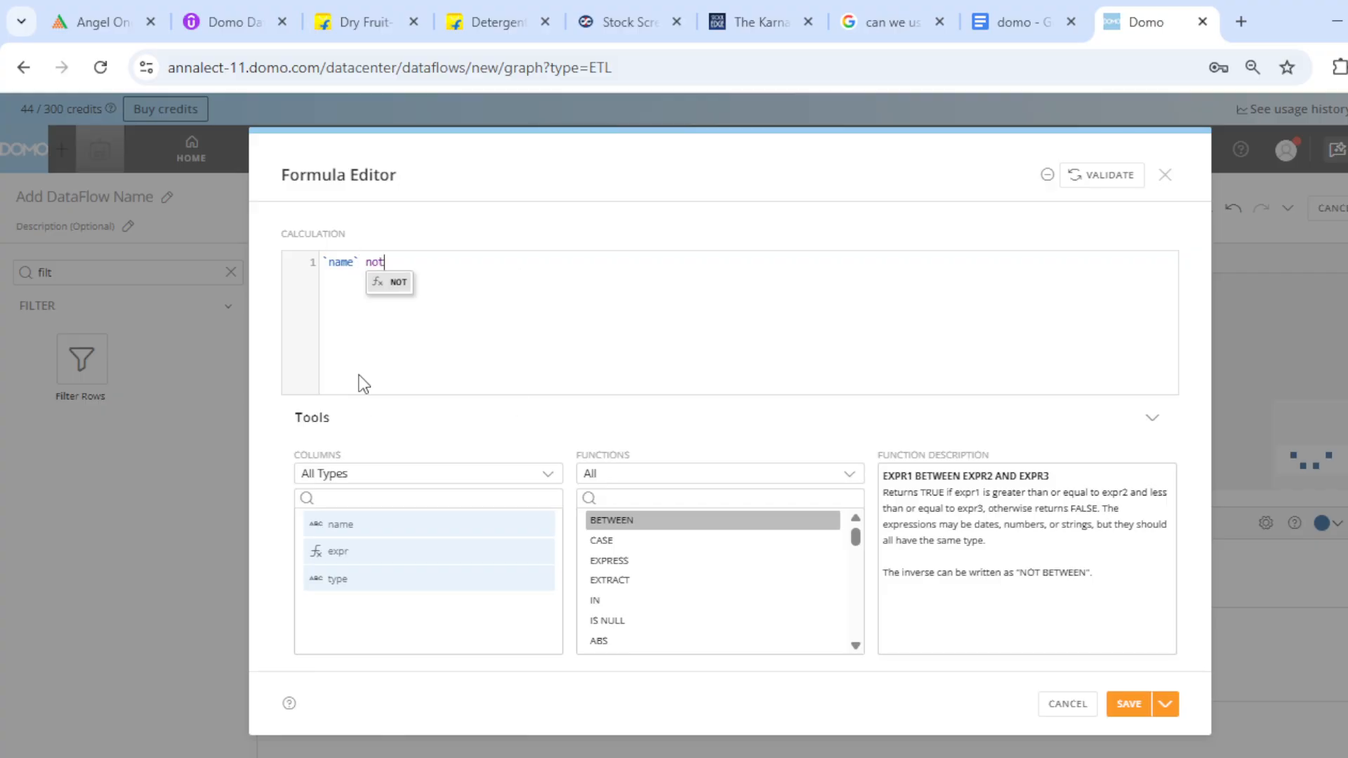
{"action": "type", "text": " like '"}
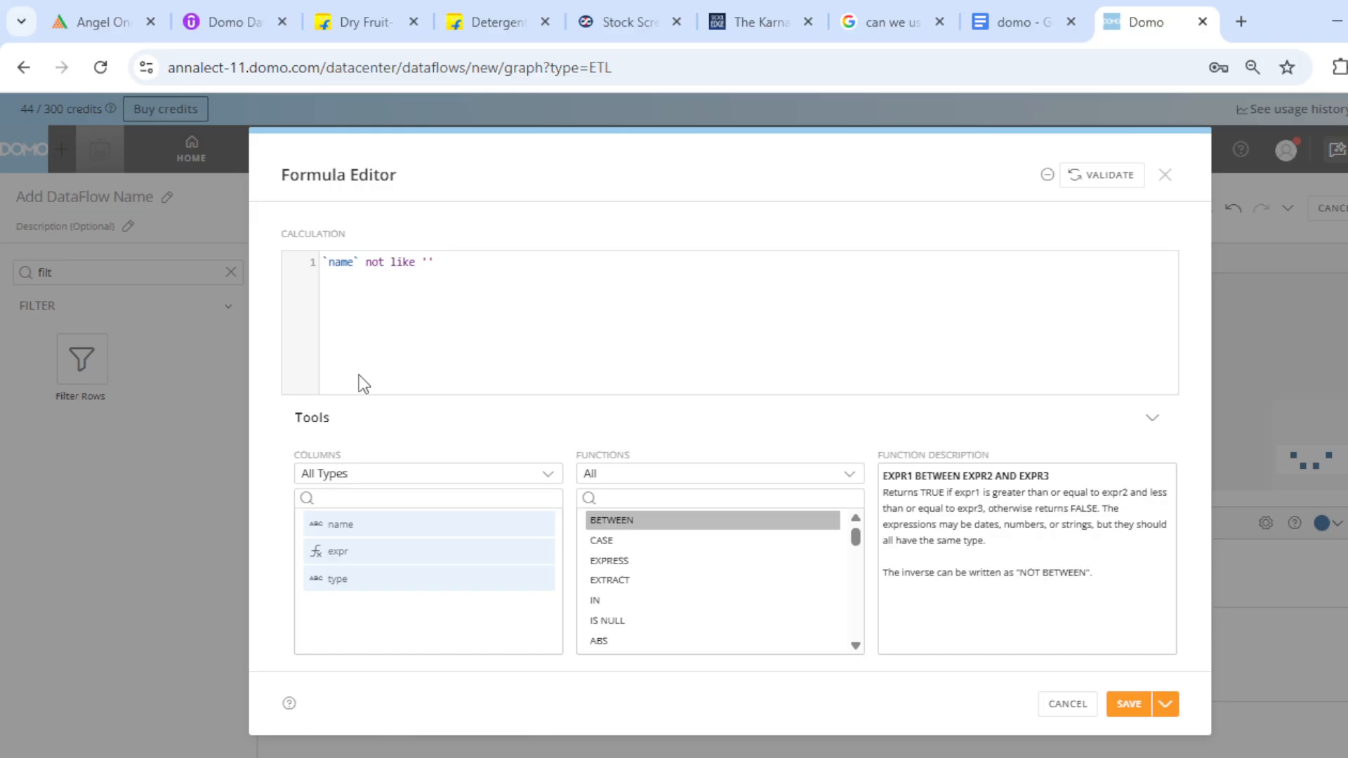
{"action": "type", "text": "%%0"}
{"action": "key", "text": "BackSpace"}
{"action": "key", "text": "BackSpace"}
{"action": "type", "text": "%"}
{"action": "key", "text": "Left"}
{"action": "type", "text": "0ccupation"}
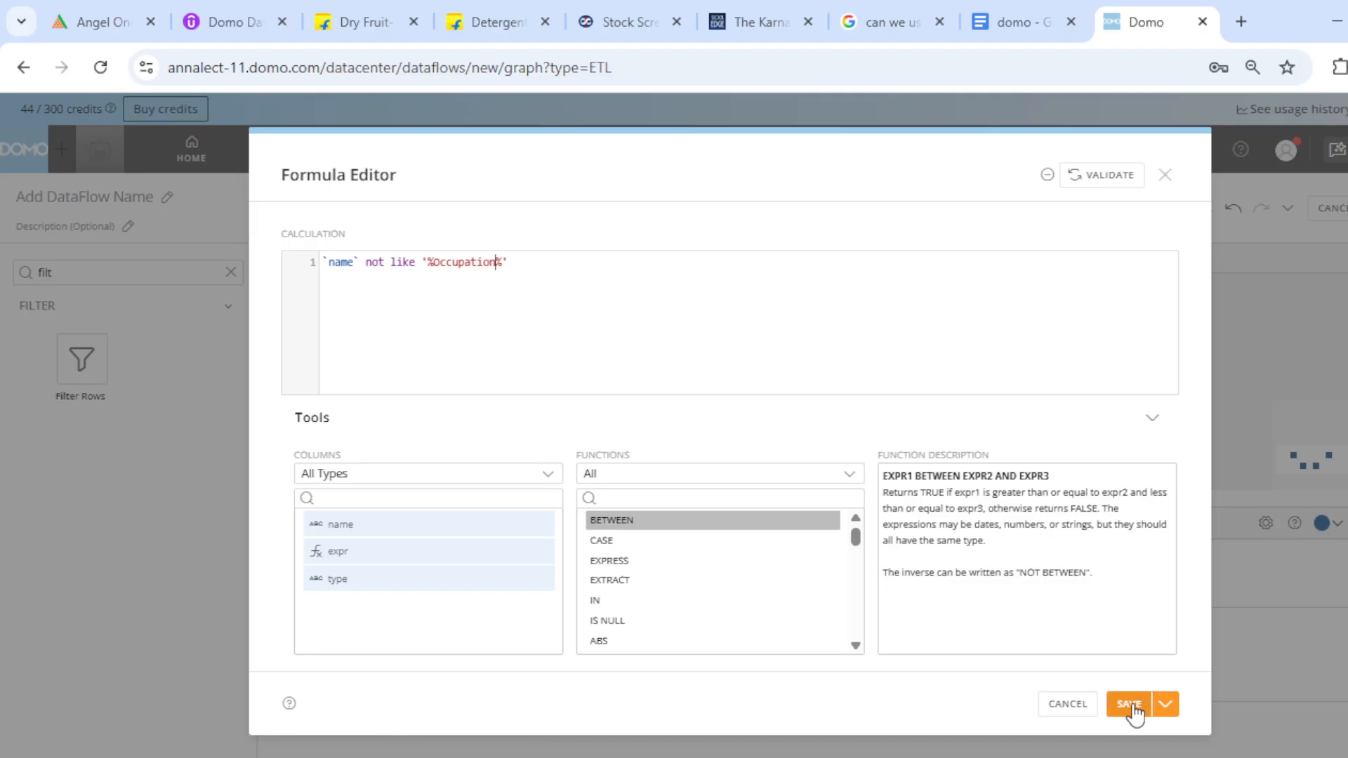
{"action": "left_click", "coordinate": [1092, 184]}
{"action": "left_click", "coordinate": [1164, 176]}
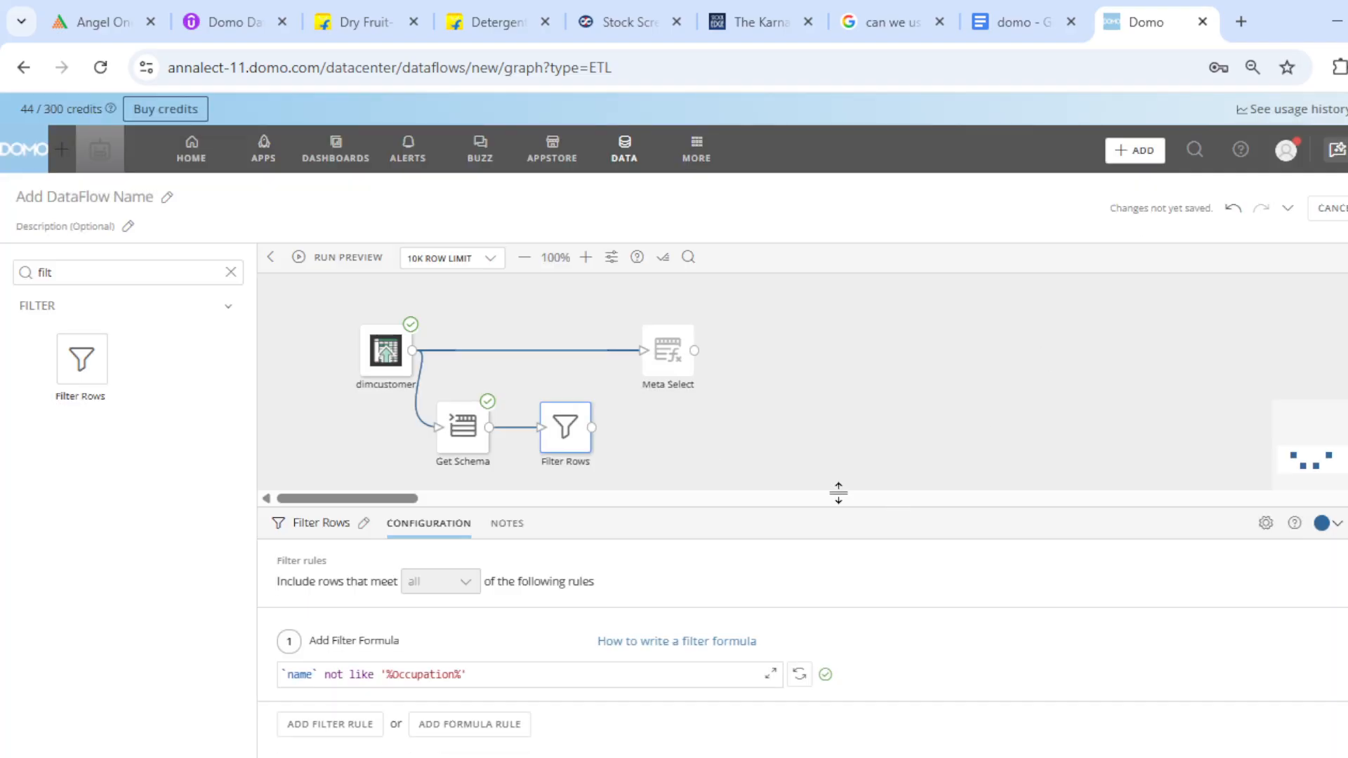
Review the Get Schema preview for the column names that contain Occupation
{"action": "left_click", "coordinate": [466, 443]}
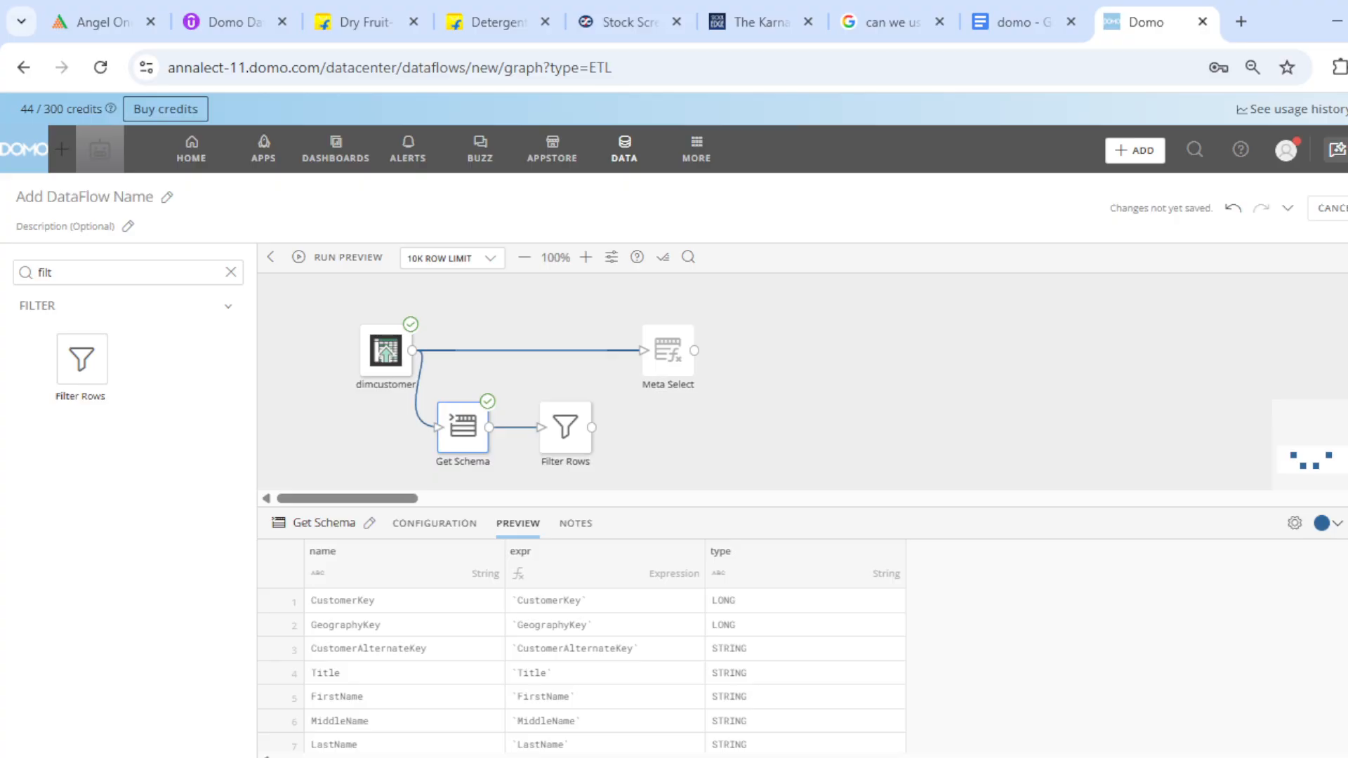
{"action": "scroll", "coordinate": [581, 670], "scroll_direction": "down", "scroll_amount": 1}
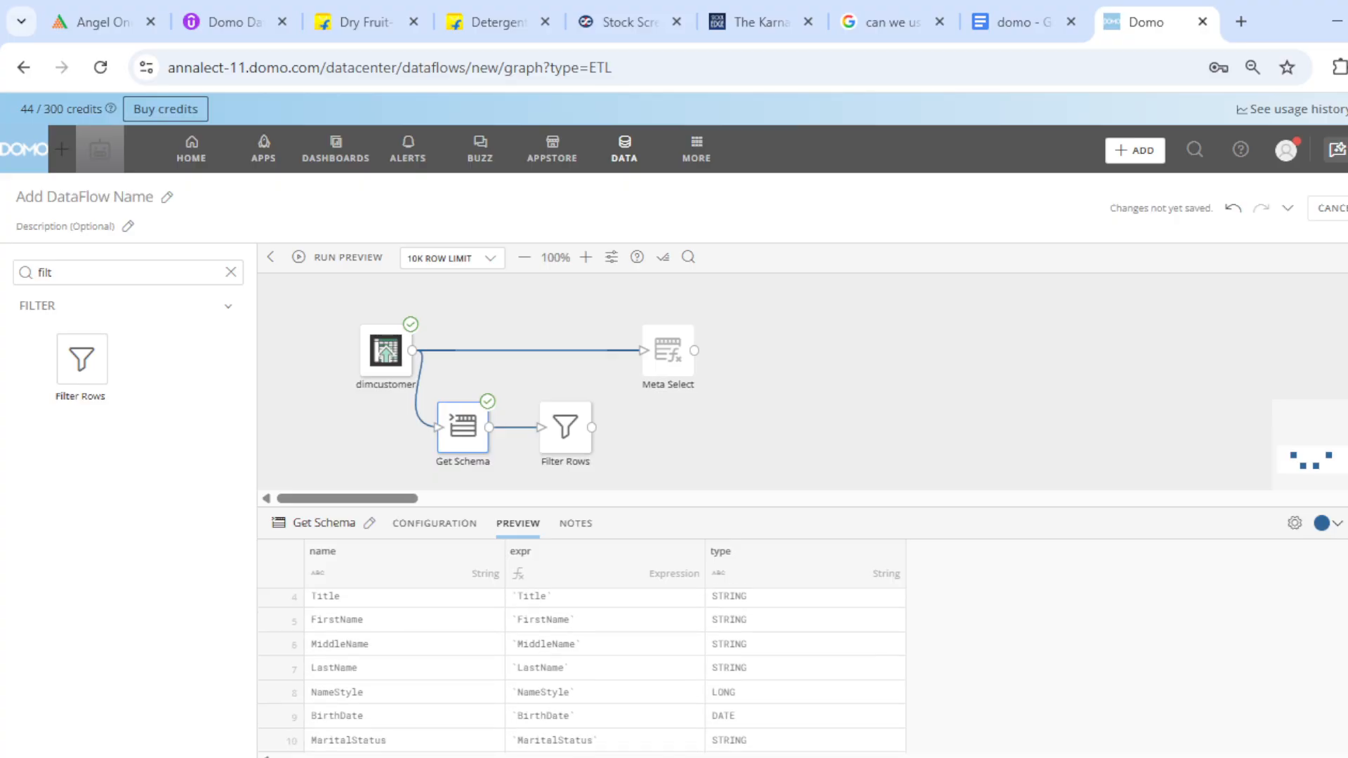
{"action": "scroll", "coordinate": [581, 670], "scroll_direction": "down", "scroll_amount": 3}
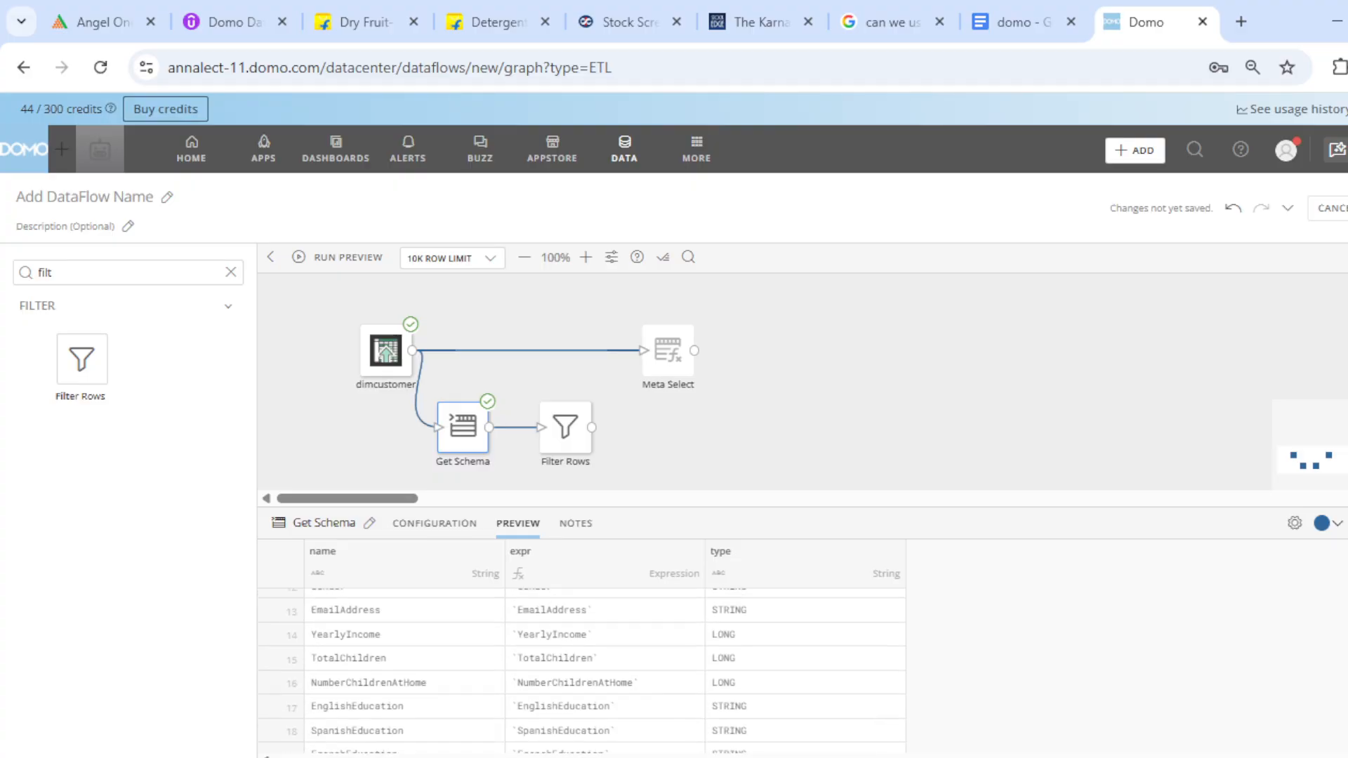
{"action": "scroll", "coordinate": [546, 634], "scroll_direction": "down", "scroll_amount": 2}
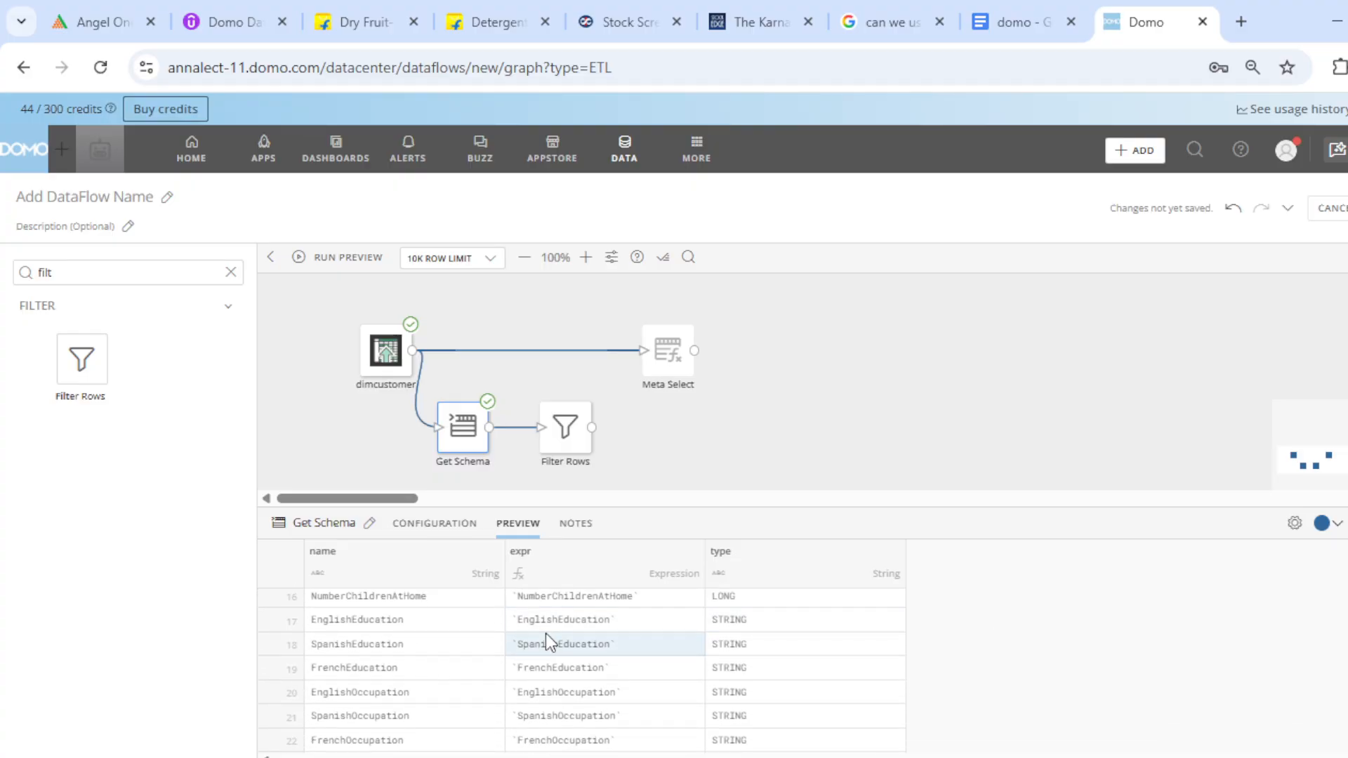
{"action": "left_click", "coordinate": [381, 712]}
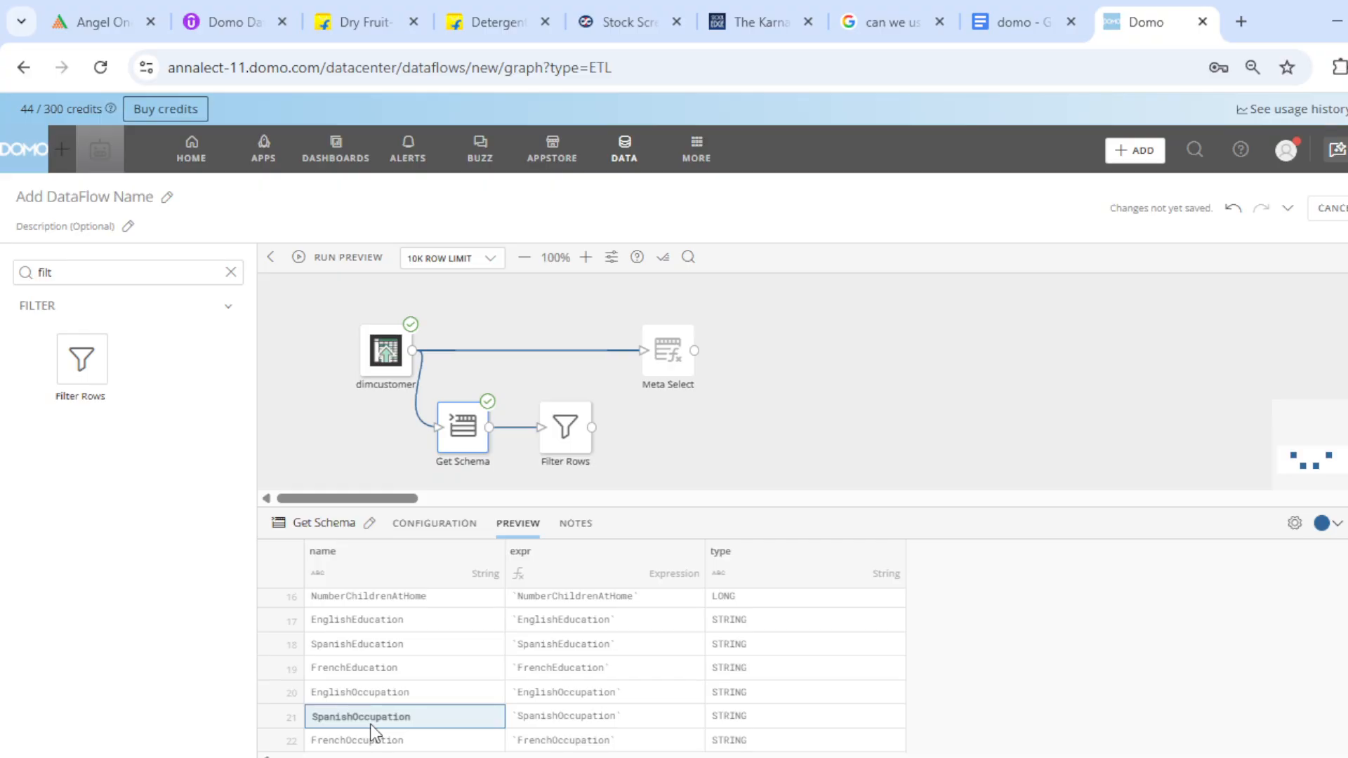
Connect the Filter Rows tile to Meta Select and run the dataflow preview
{"action": "left_click", "coordinate": [569, 441]}
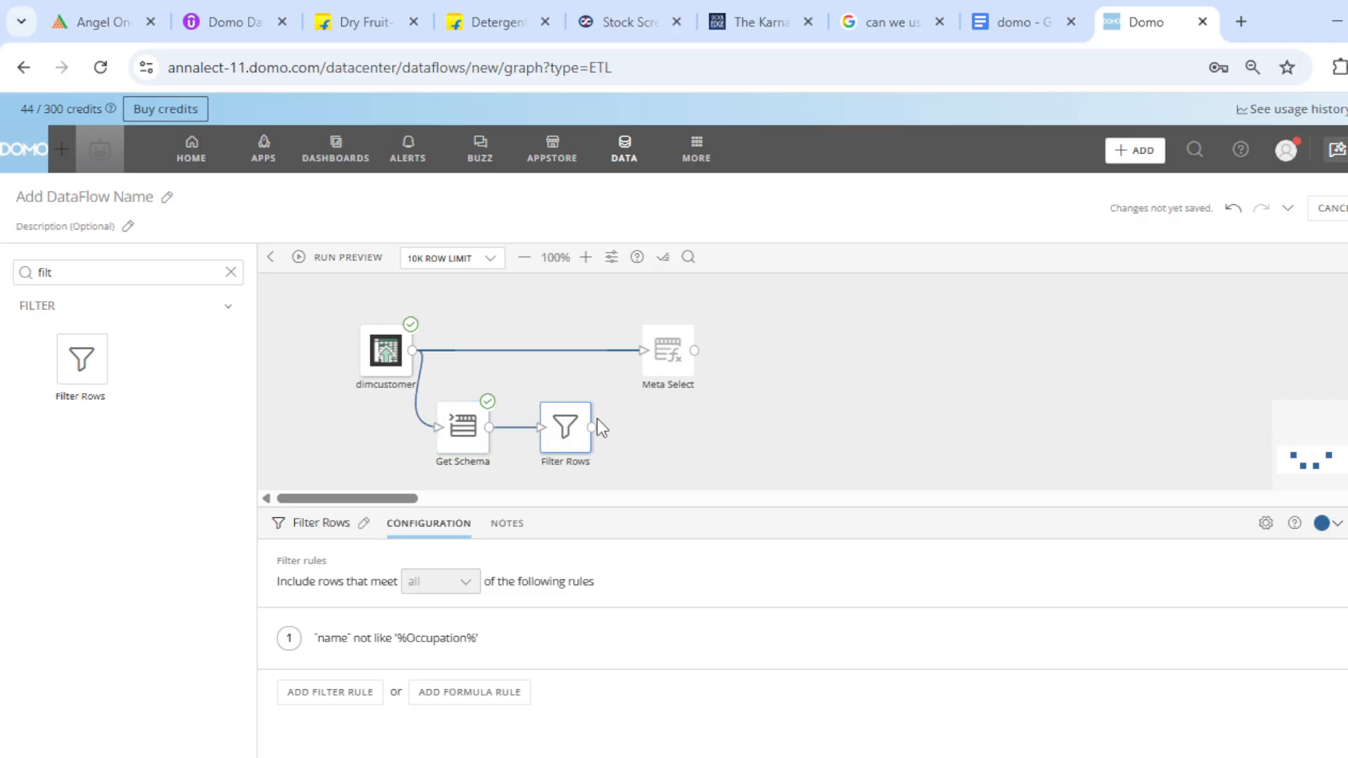
{"action": "left_click_drag", "start_coordinate": [593, 427], "coordinate": [642, 350]}
{"action": "left_click", "coordinate": [347, 265]}
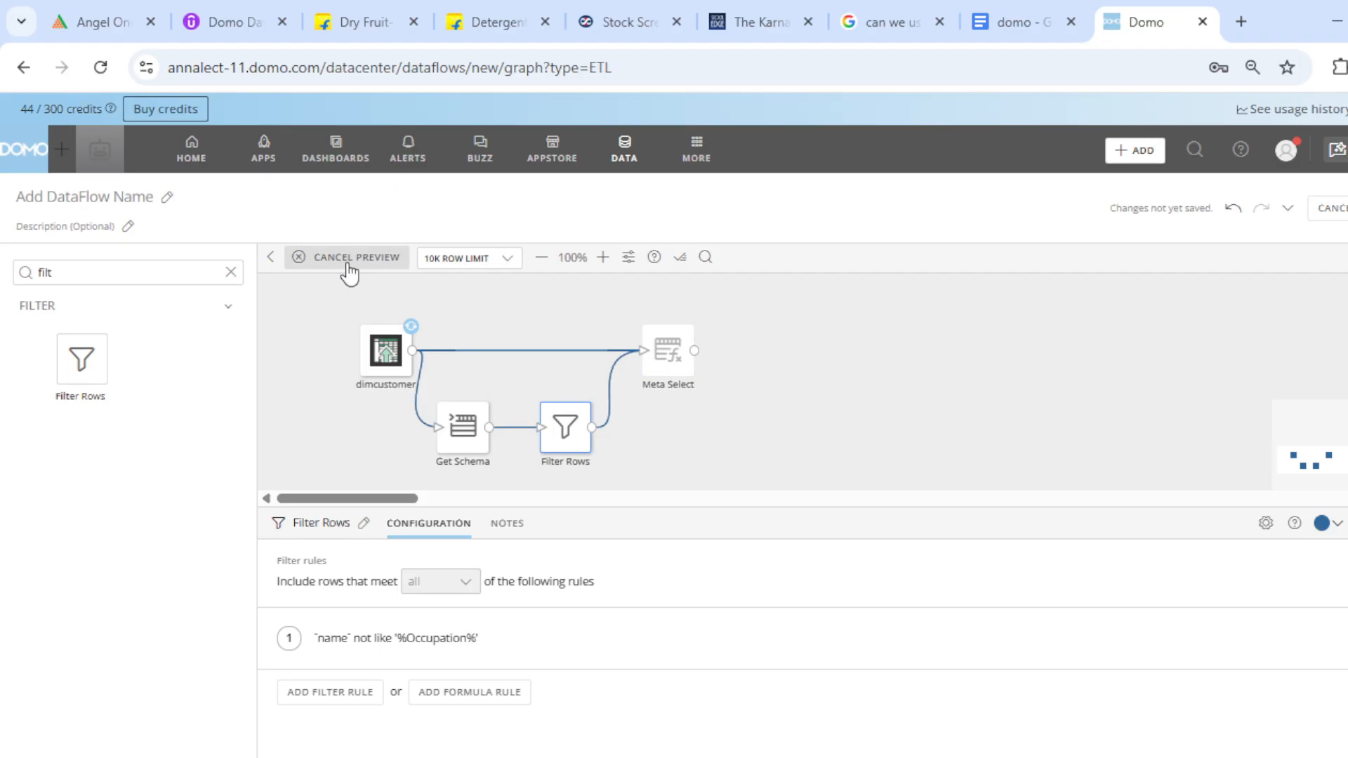
Set Filter Rows as the configuration input of the Meta Select tile
{"action": "left_click", "coordinate": [660, 360]}
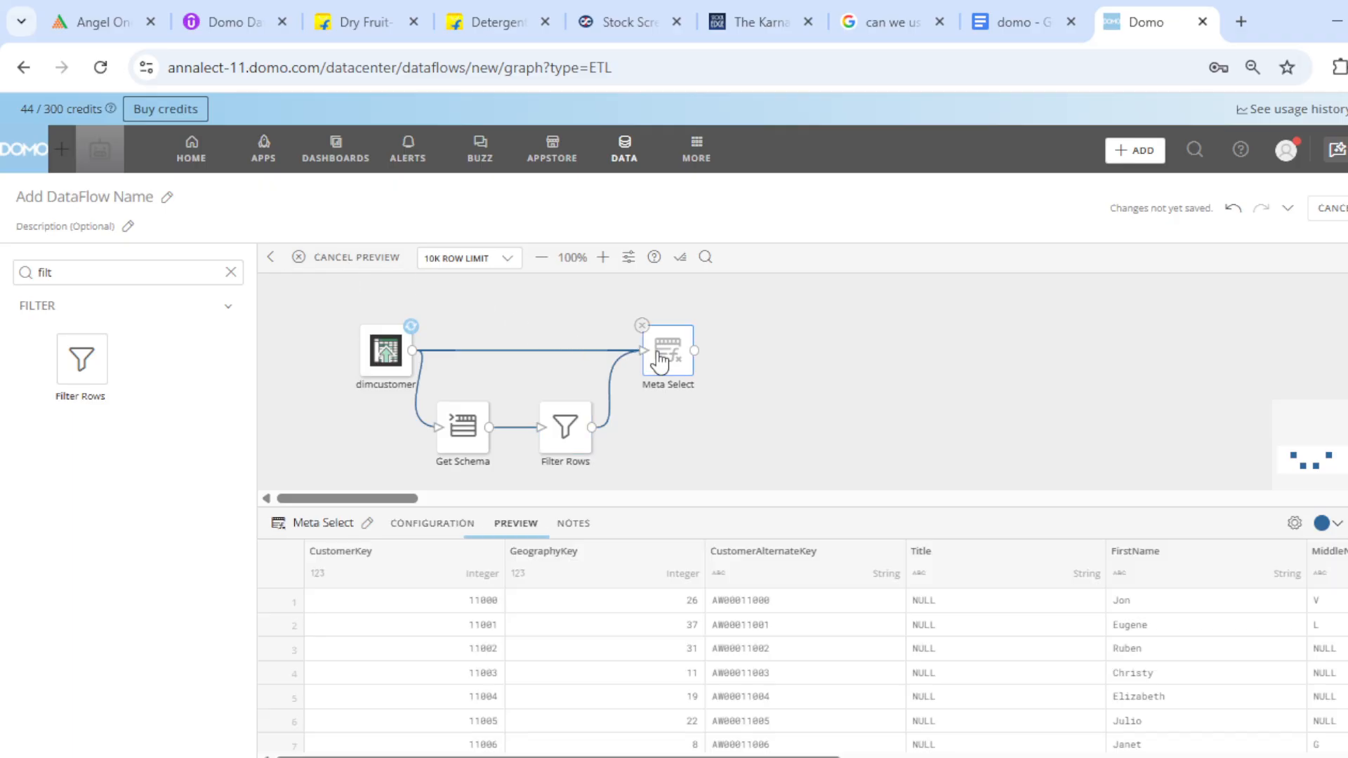
{"action": "left_click", "coordinate": [431, 523]}
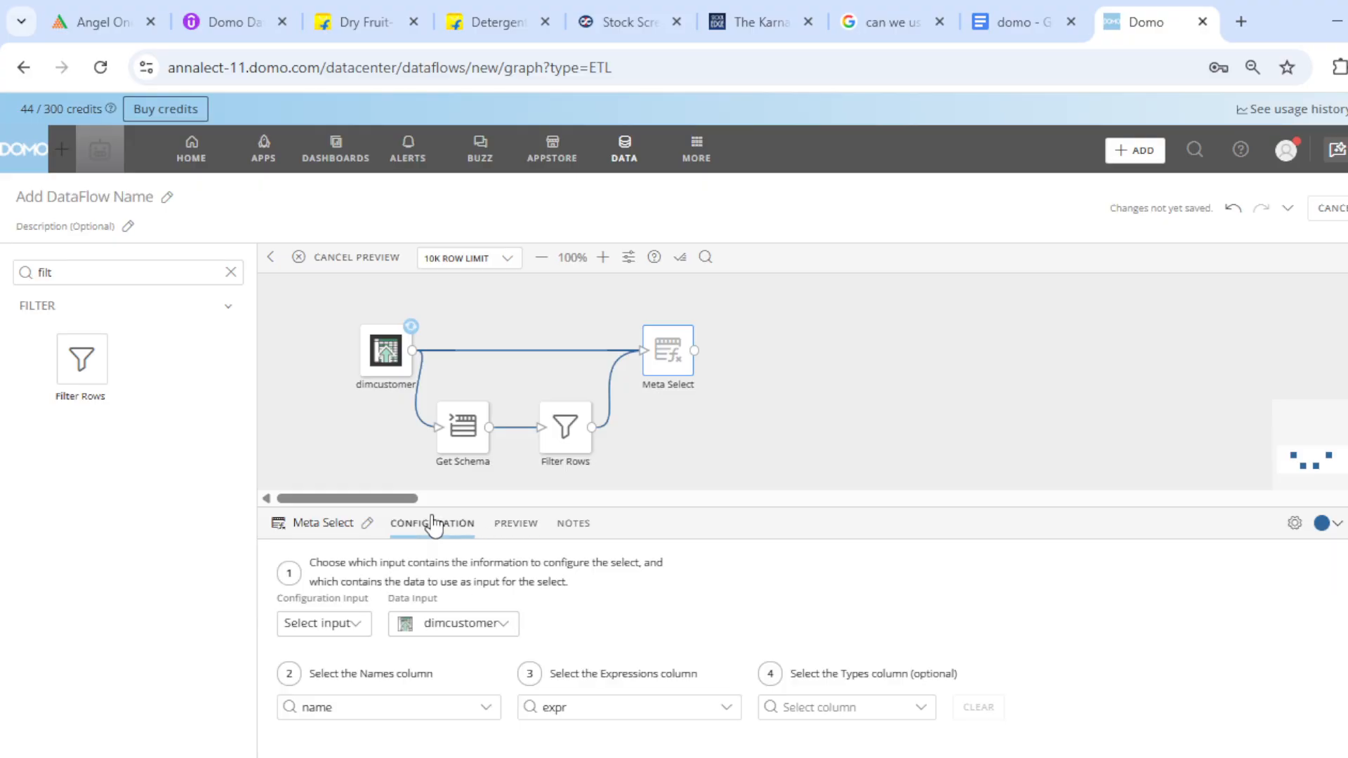
{"action": "left_click", "coordinate": [324, 623]}
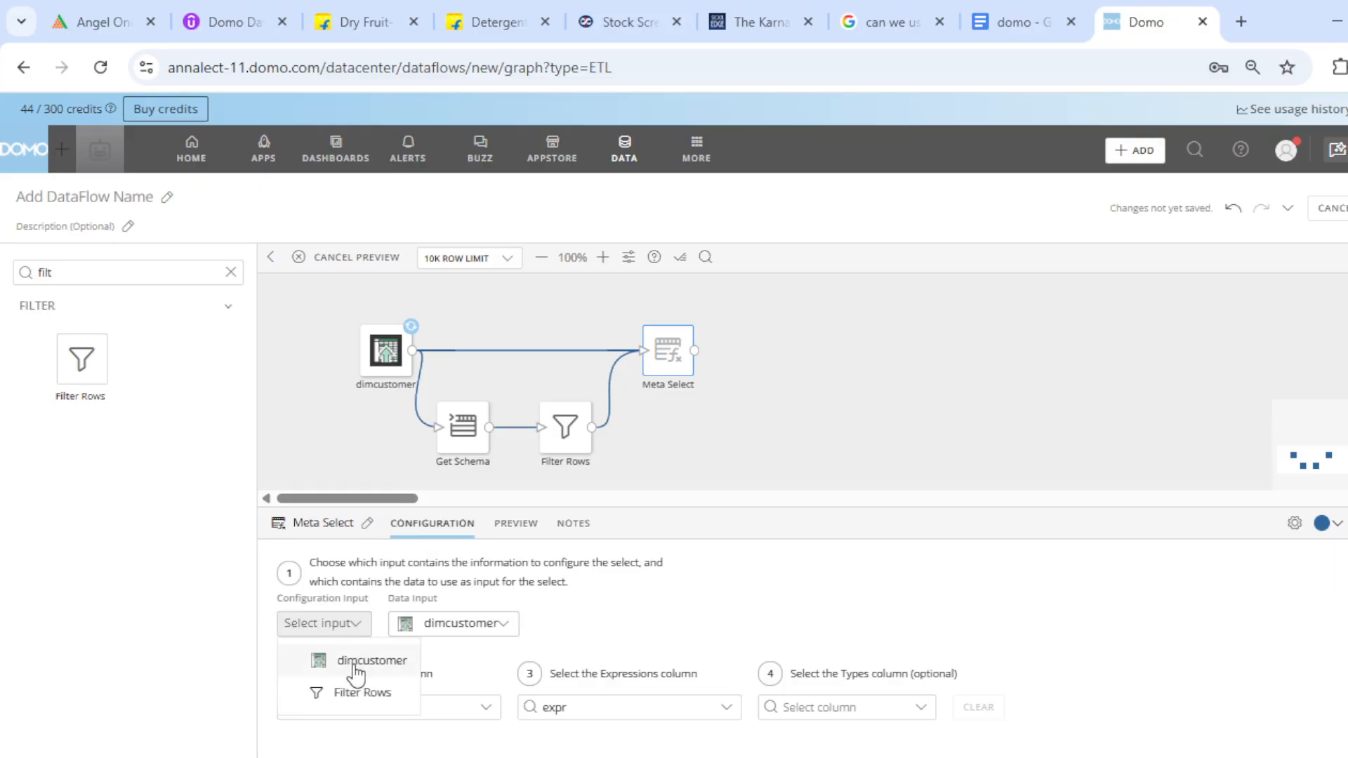
{"action": "left_click", "coordinate": [358, 694]}
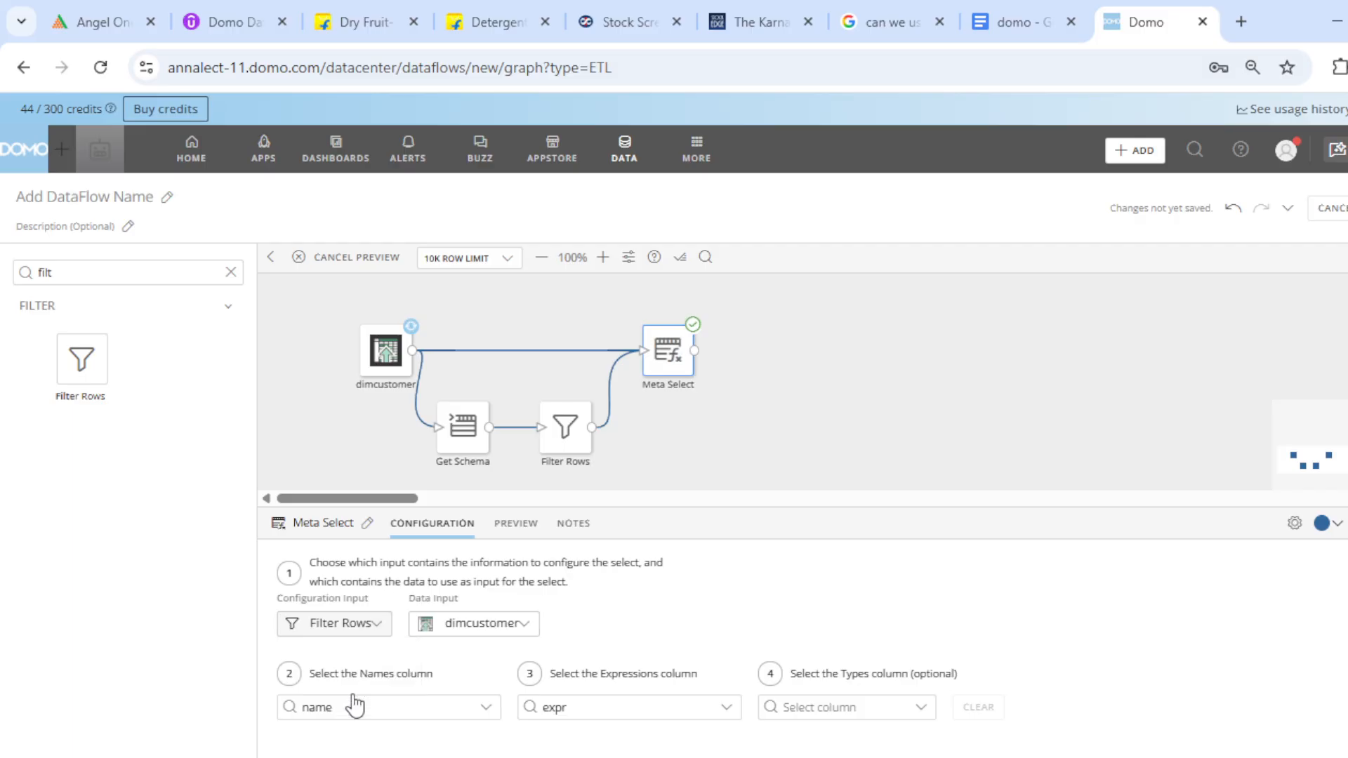
Check the Filter Rows rule and review its preview for the column names remaining after the Occupation filter
{"action": "left_click", "coordinate": [589, 437]}
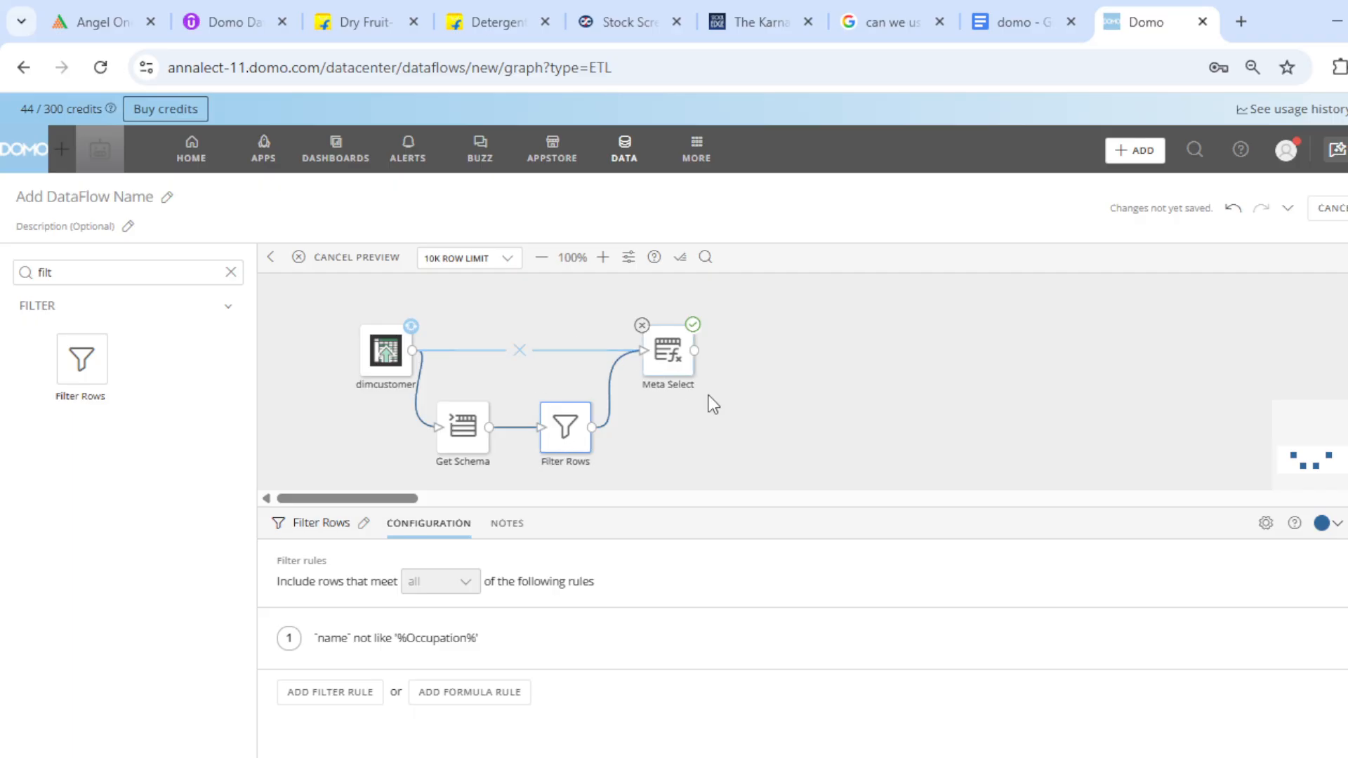
{"action": "left_click", "coordinate": [777, 415]}
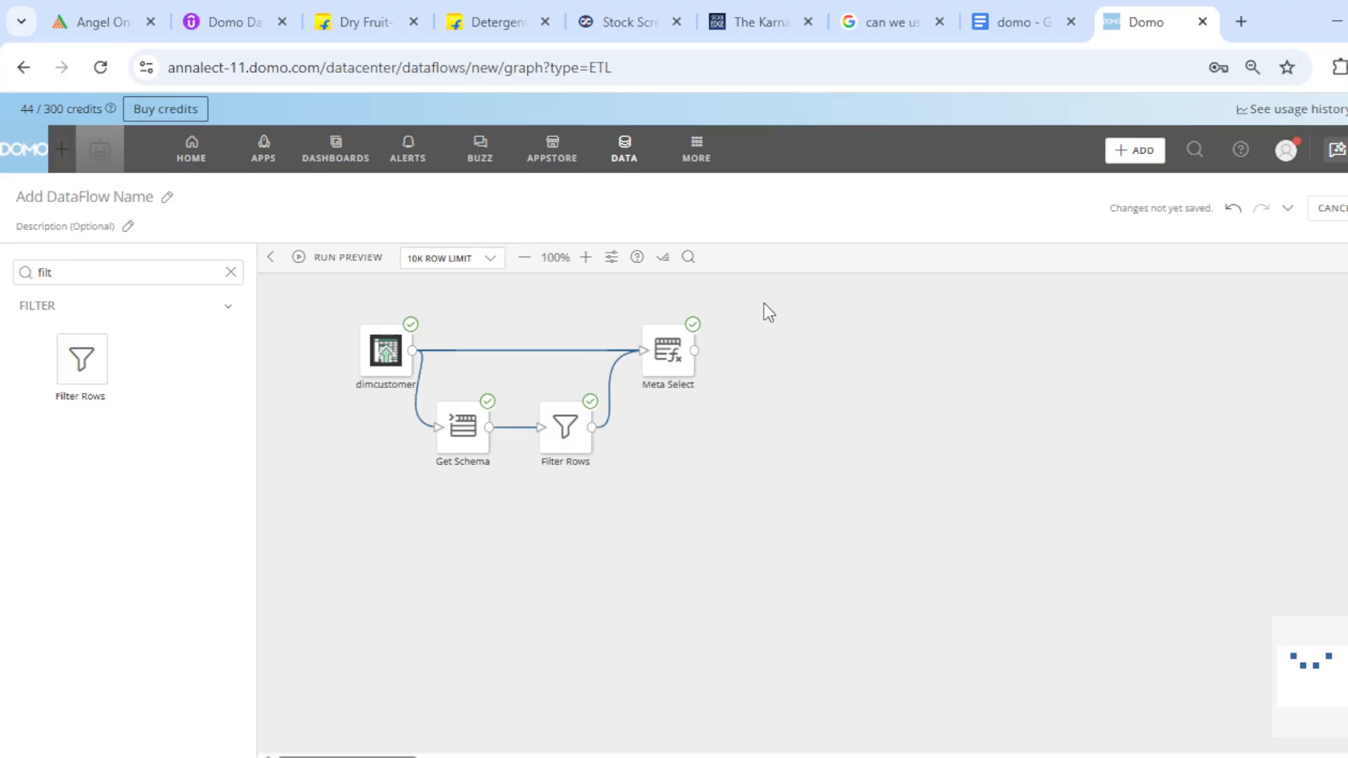
{"action": "left_click", "coordinate": [568, 441]}
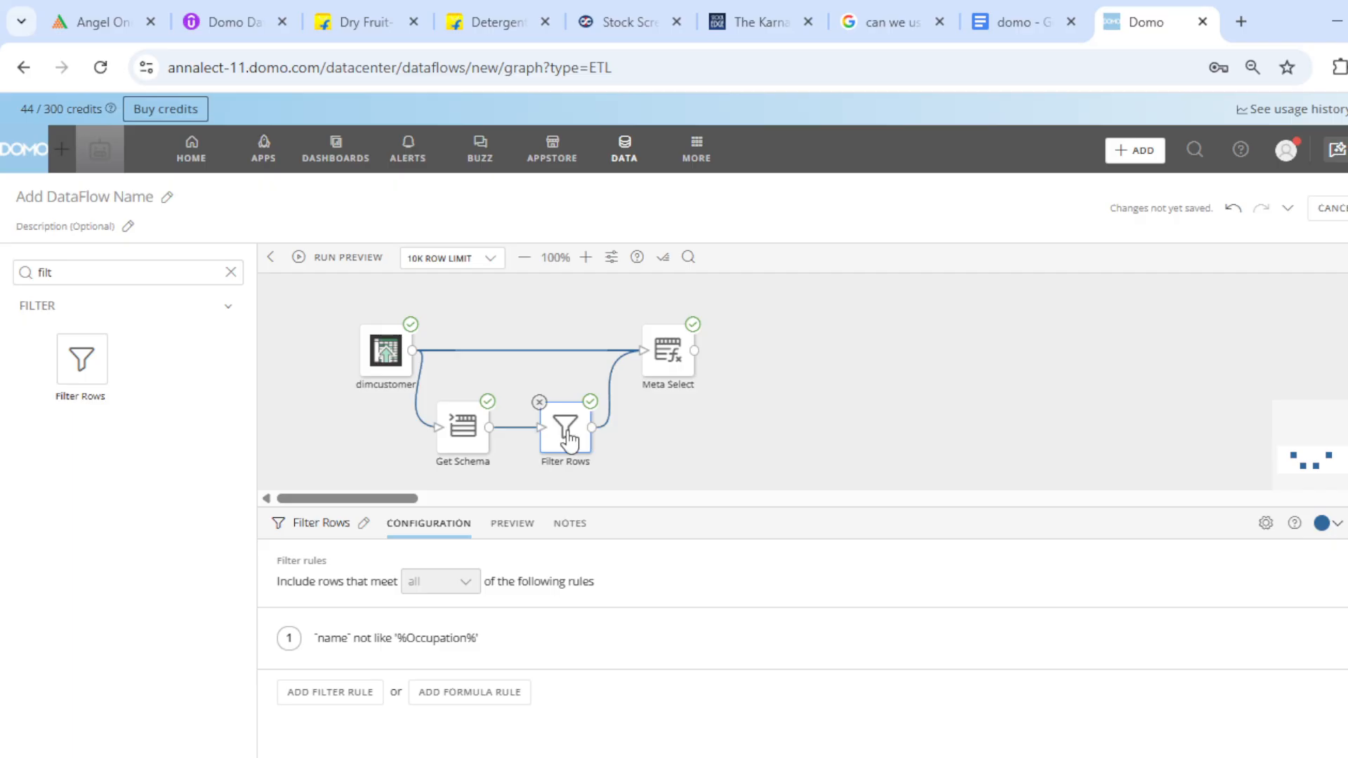
{"action": "left_click", "coordinate": [528, 535]}
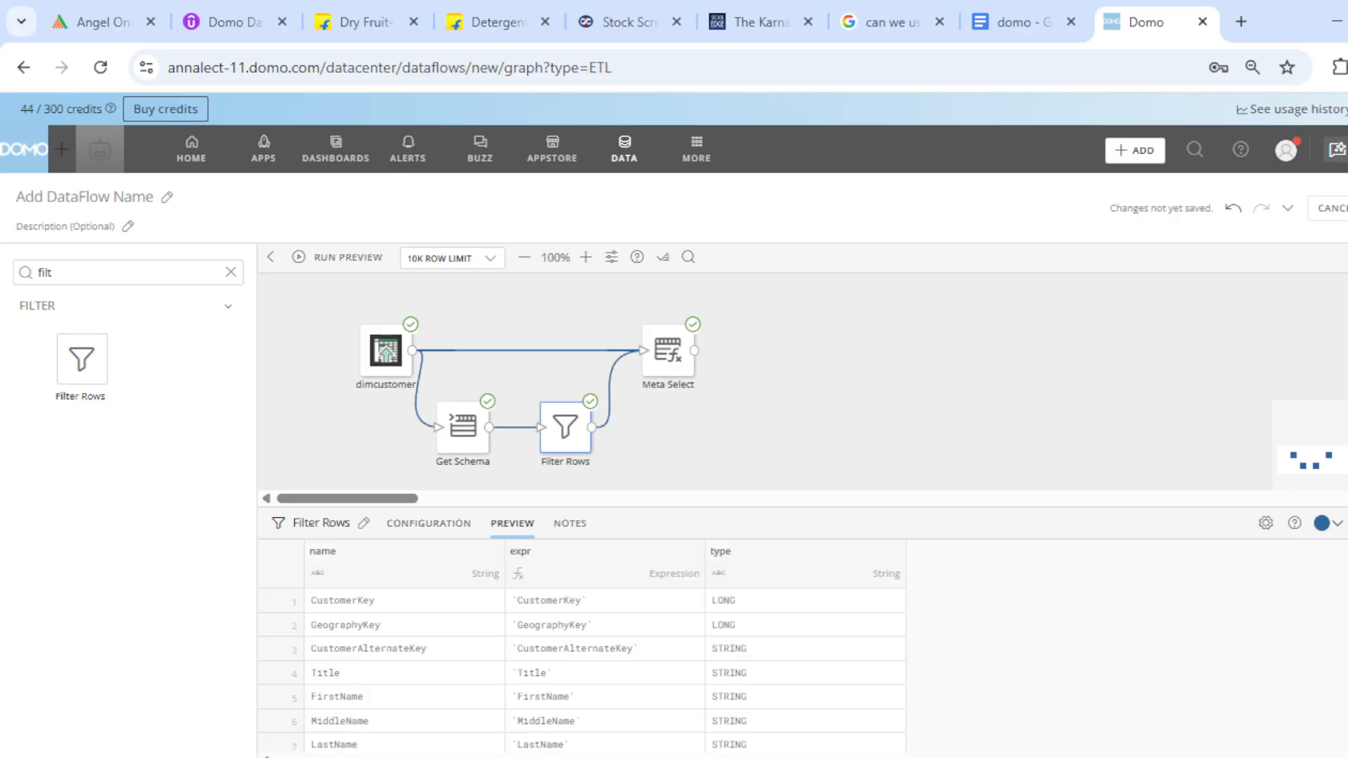
{"action": "scroll", "coordinate": [583, 671], "scroll_direction": "down", "scroll_amount": 5}
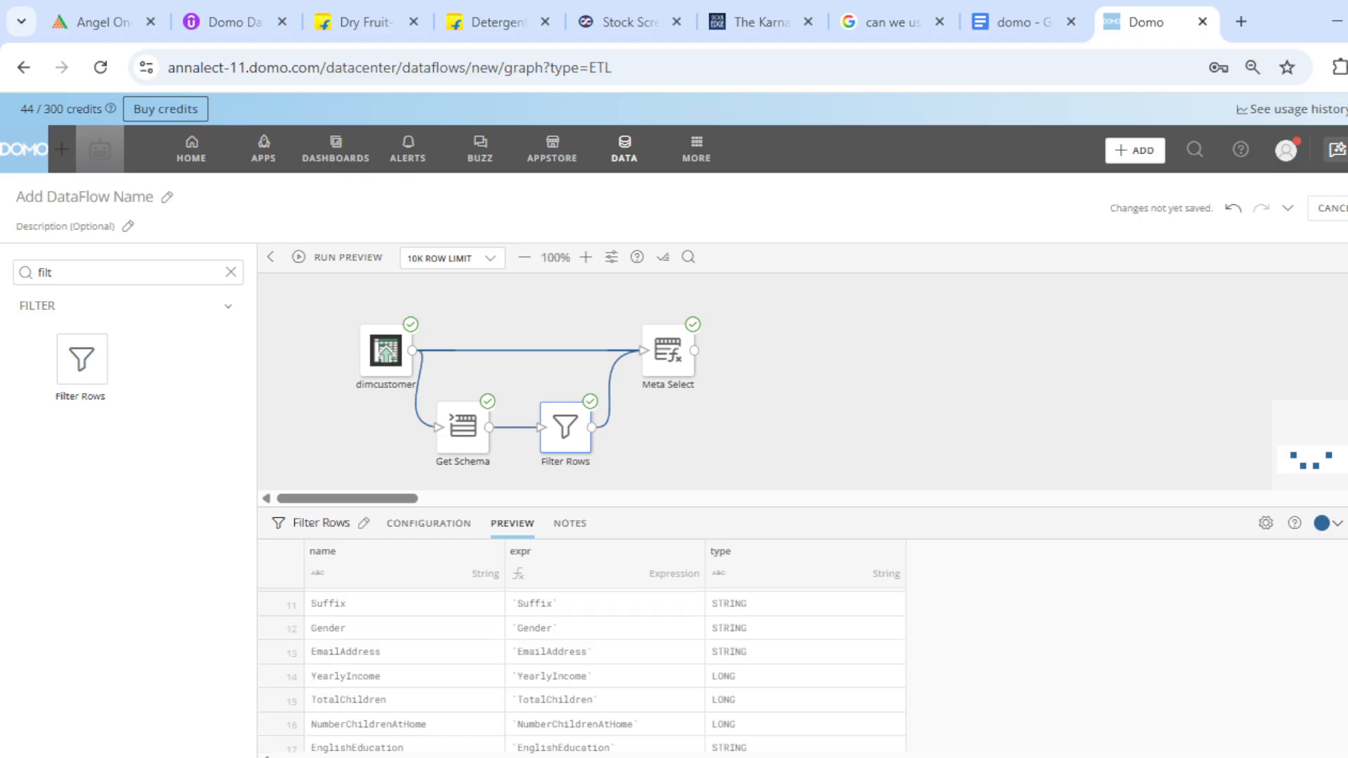
{"action": "scroll", "coordinate": [583, 670], "scroll_direction": "down", "scroll_amount": 2}
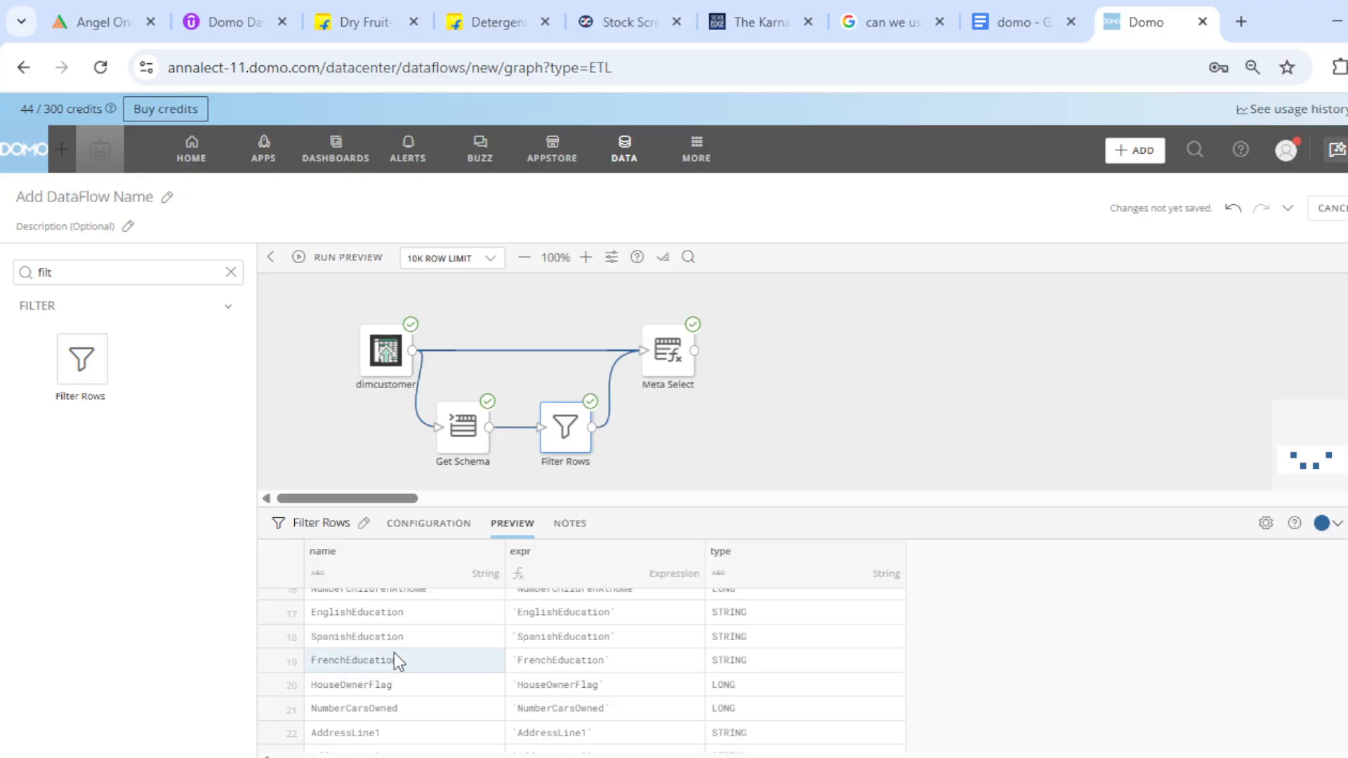
Rerun the preview from the Meta Select tile so that it reflects the changed configuration input
{"action": "left_click", "coordinate": [667, 351]}
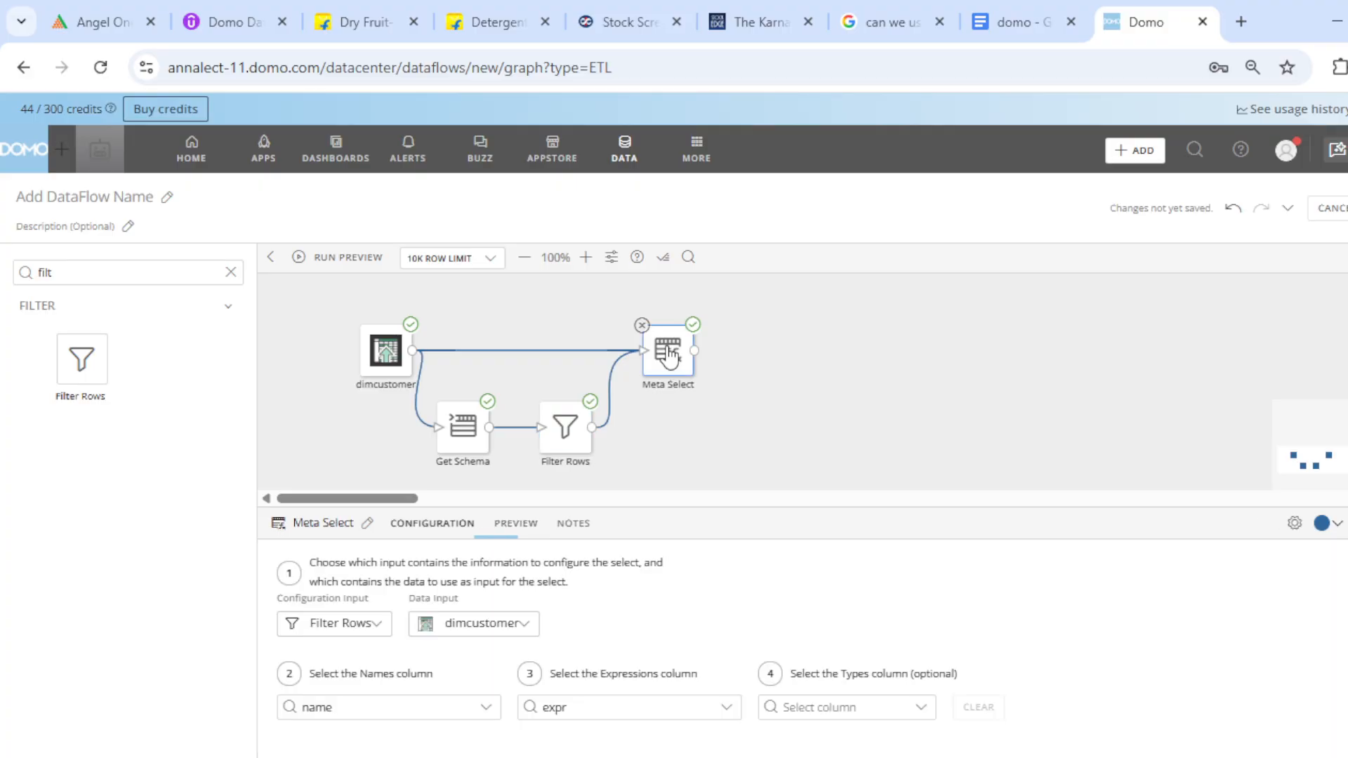
{"action": "left_click", "coordinate": [514, 524]}
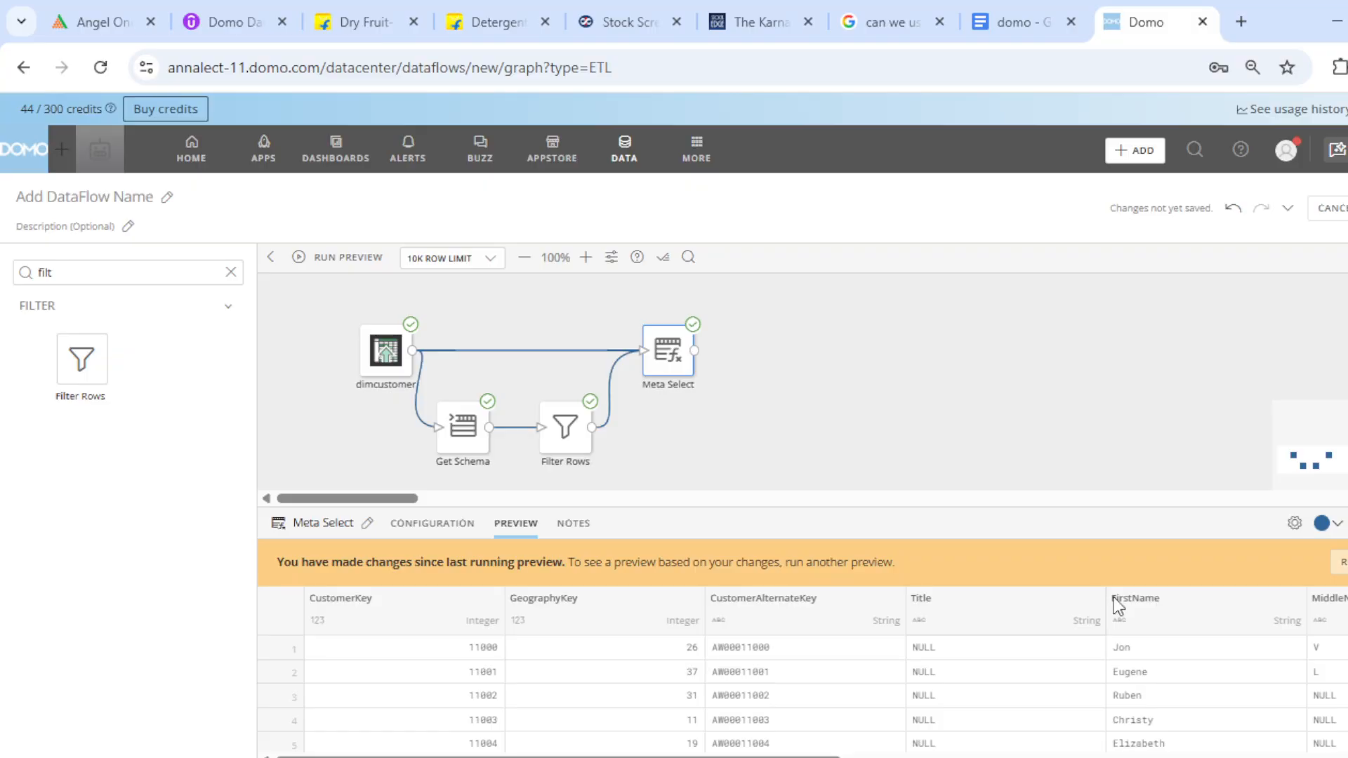
{"action": "left_click", "coordinate": [1338, 562]}
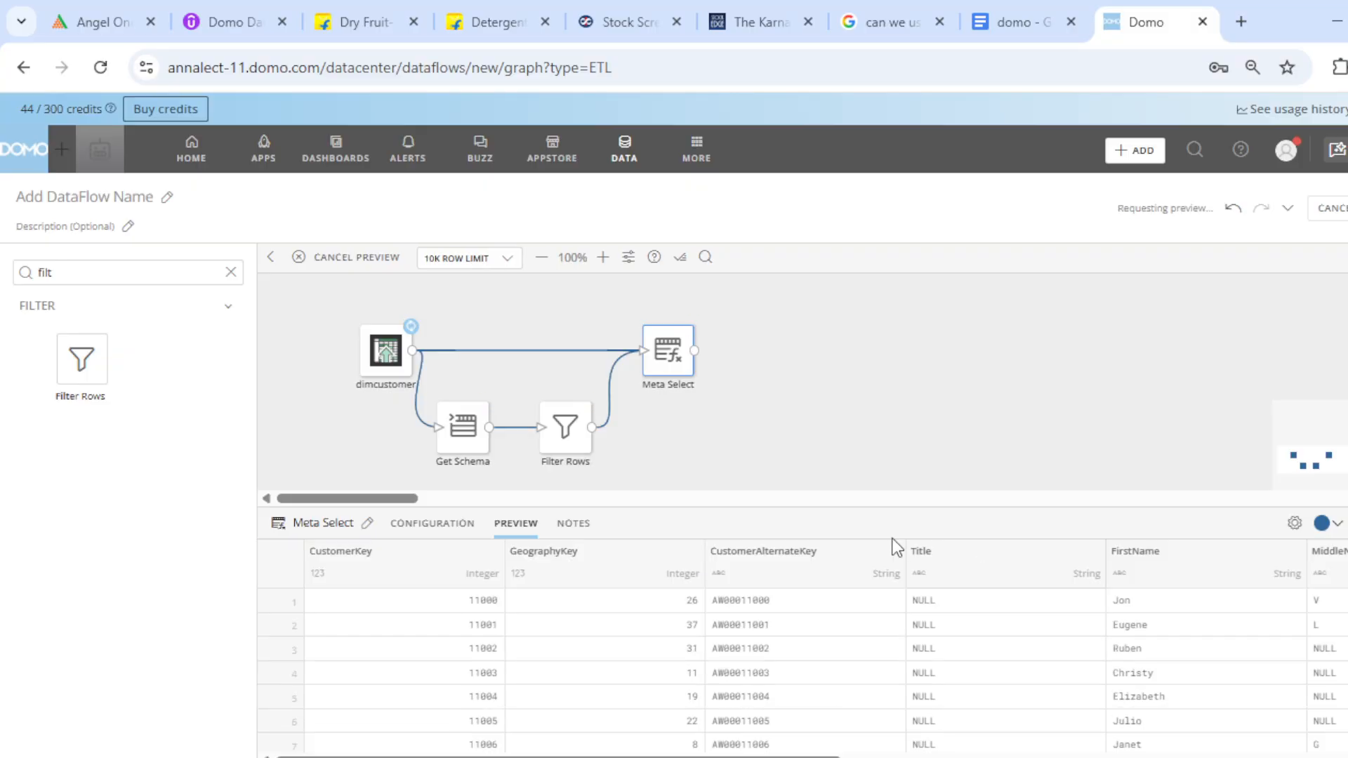
{"action": "left_click", "coordinate": [856, 500]}
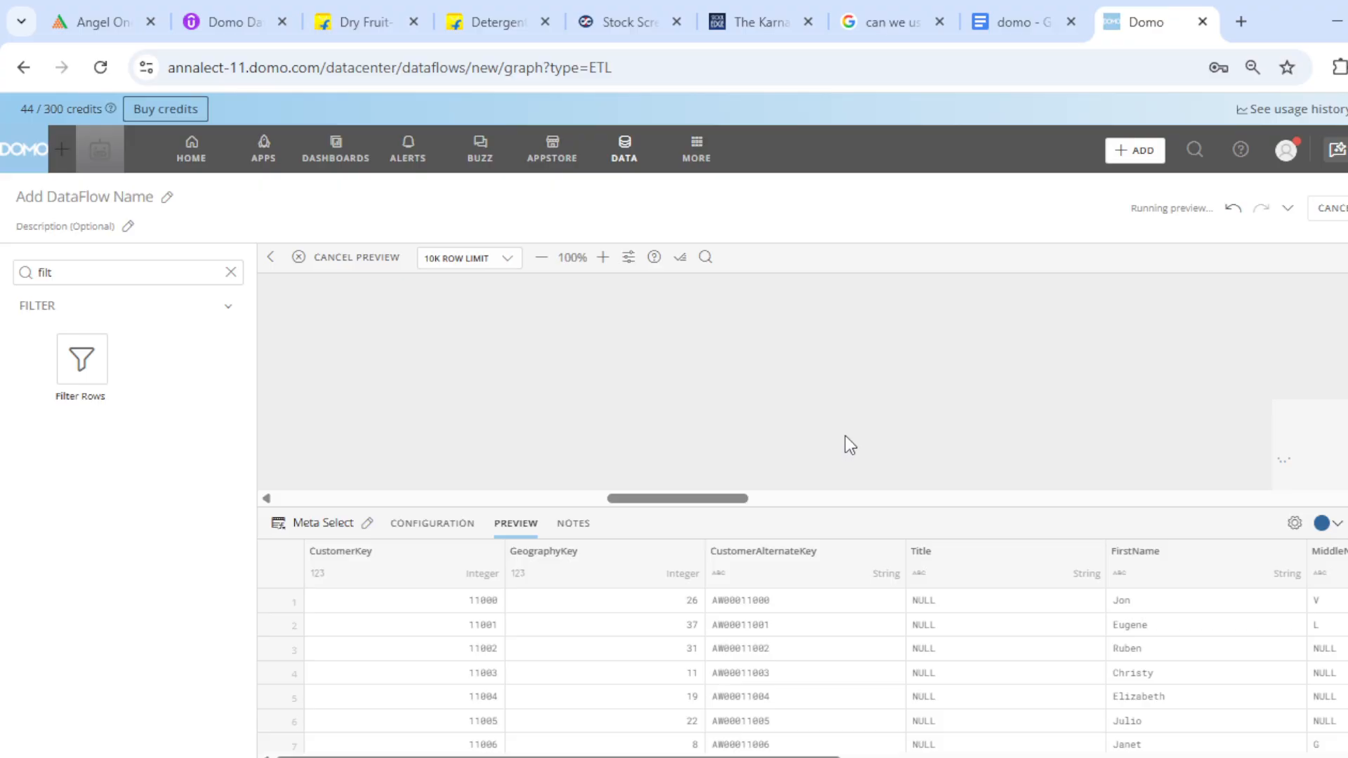
{"action": "left_click", "coordinate": [983, 412]}
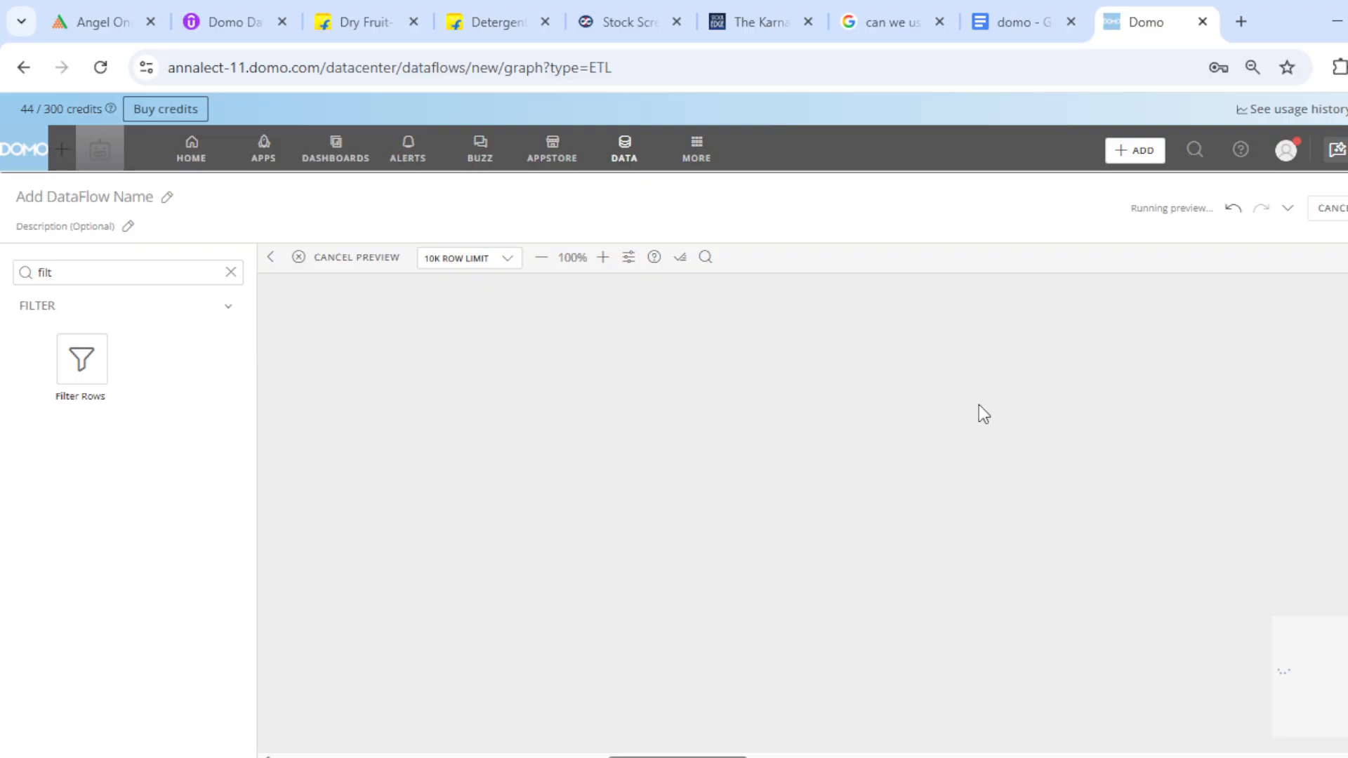
{"action": "left_click_drag", "start_coordinate": [692, 757], "coordinate": [231, 746]}
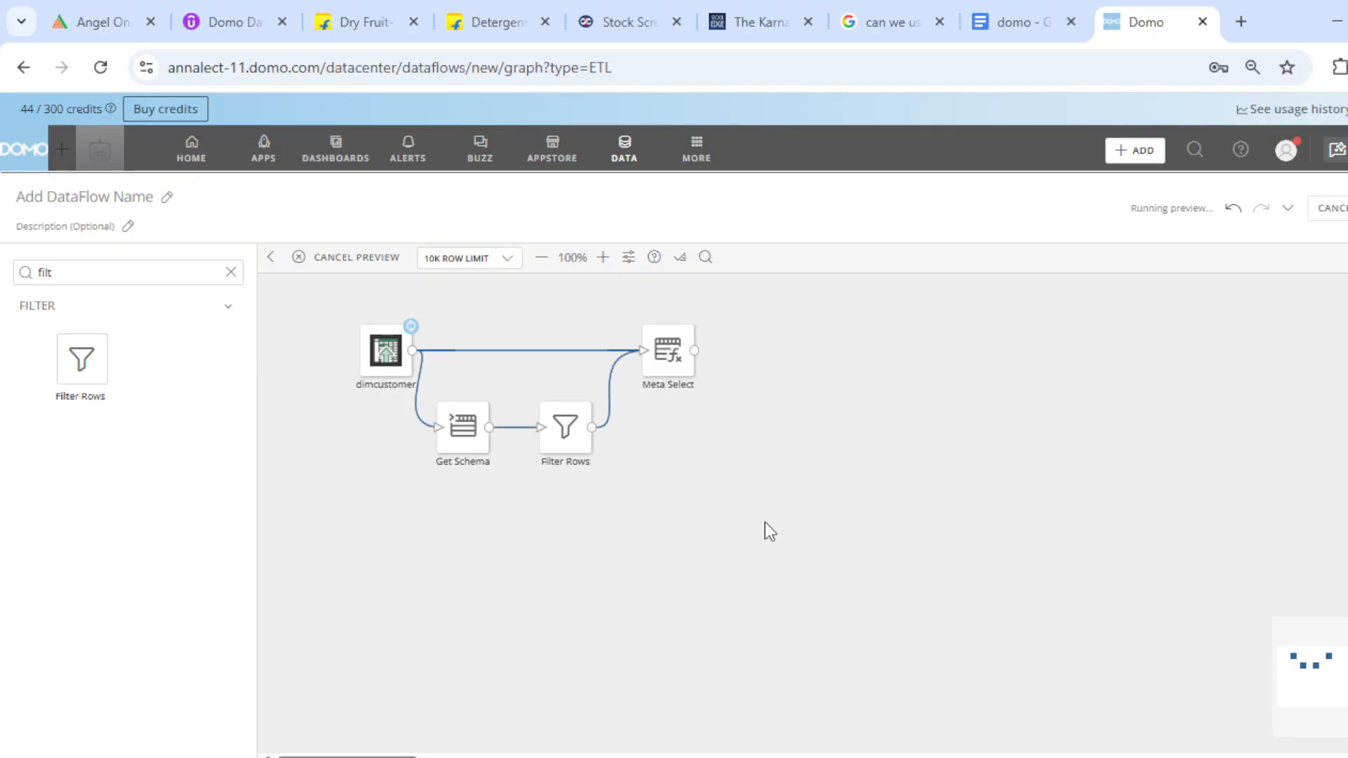
Examine the columns in the Meta Select preview, from the email and income fields through education and cars owned, for any Occupation columns
{"action": "left_click", "coordinate": [661, 385]}
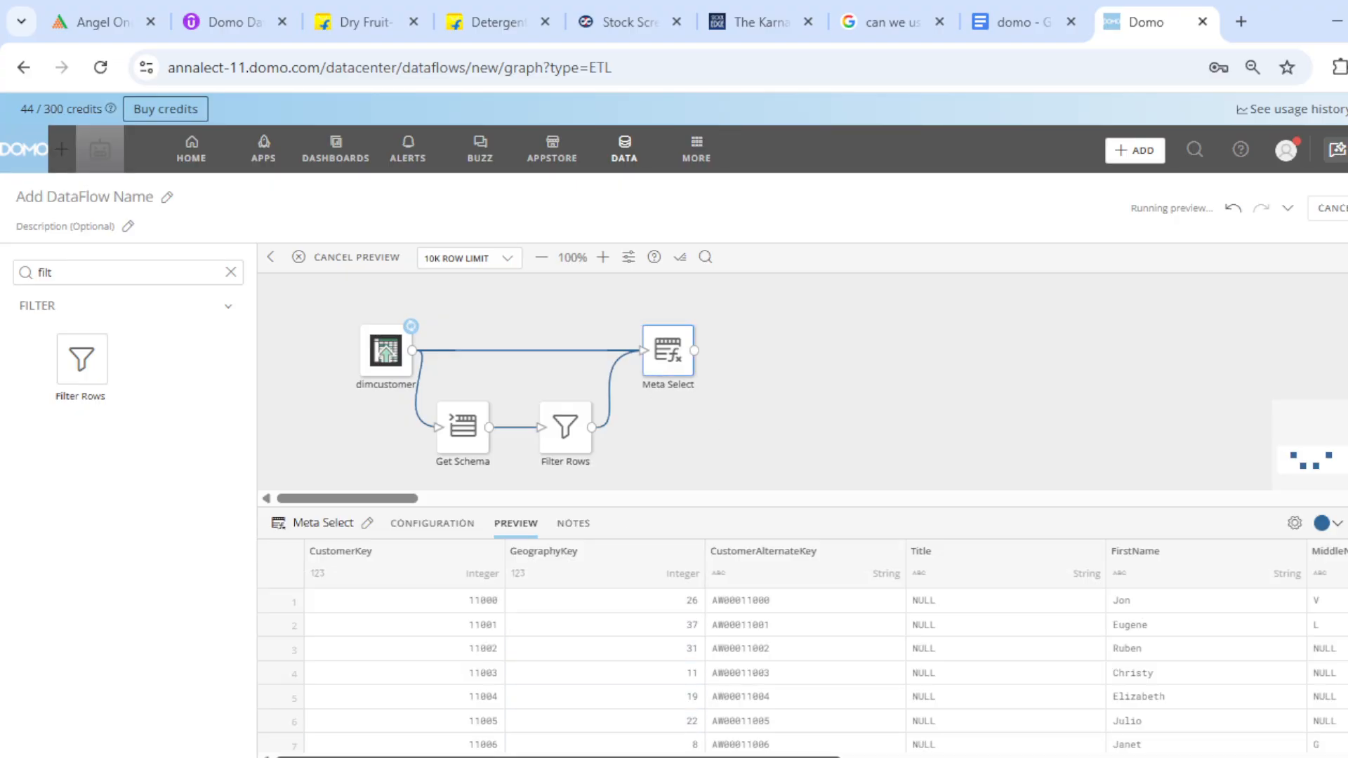
{"action": "left_click_drag", "start_coordinate": [469, 755], "coordinate": [906, 755]}
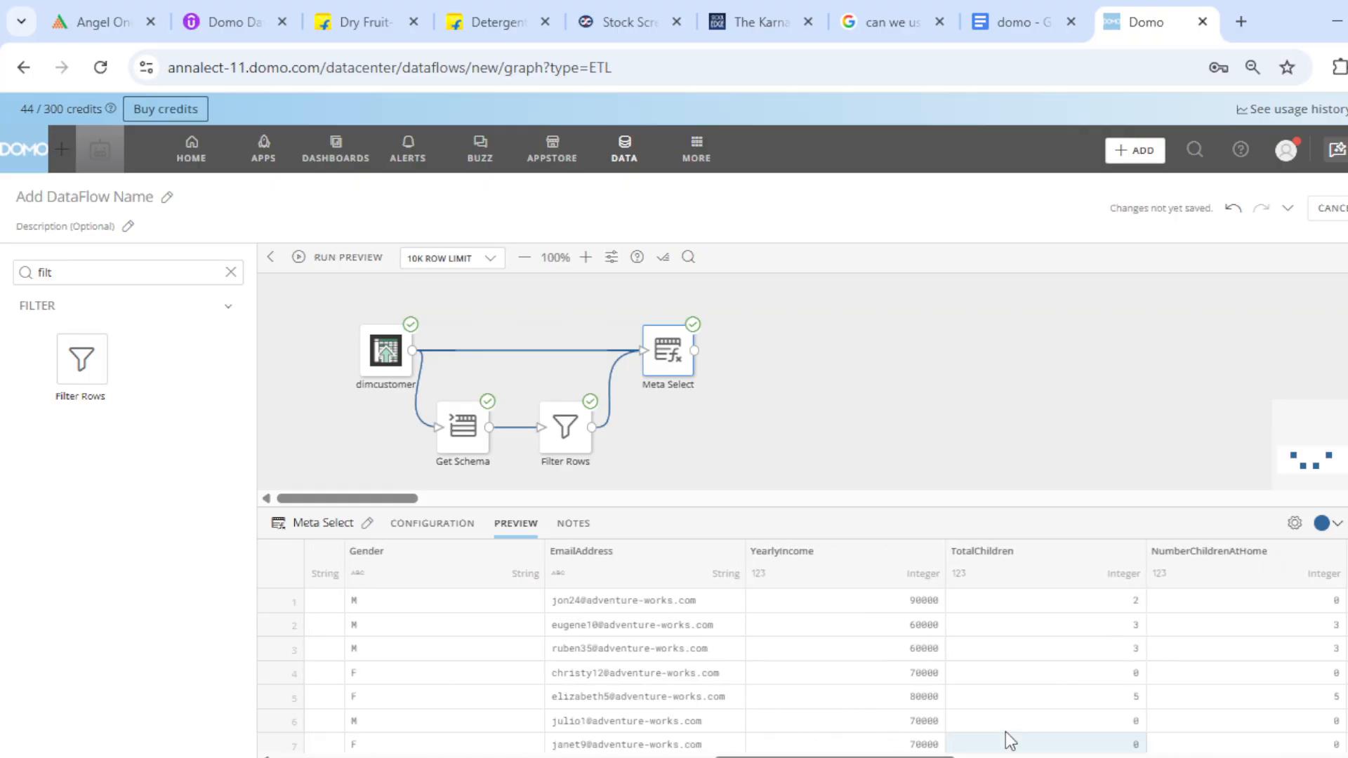
{"action": "left_click_drag", "start_coordinate": [813, 756], "coordinate": [1016, 756]}
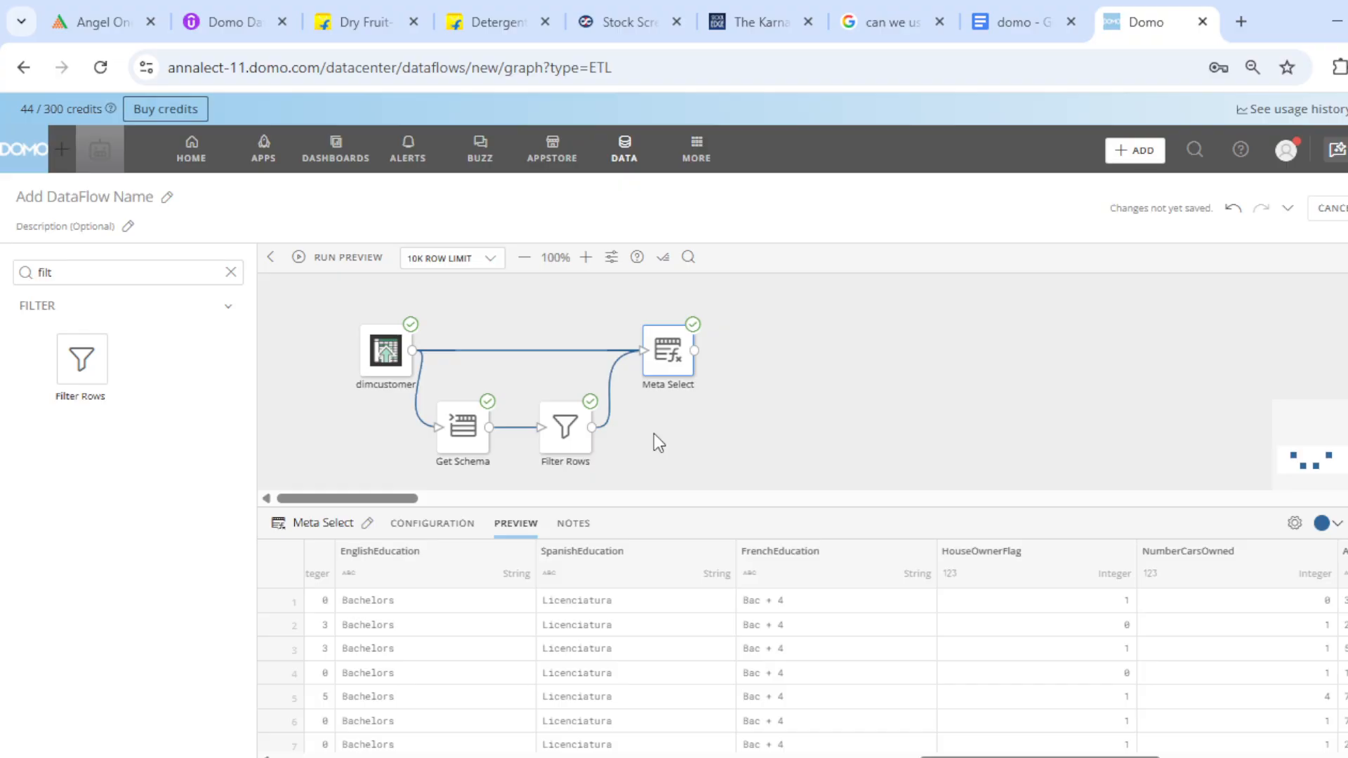
Switch to the domo notes in Google Docs and review the listed benefits of Meta Select
{"action": "left_click", "coordinate": [1048, 6]}
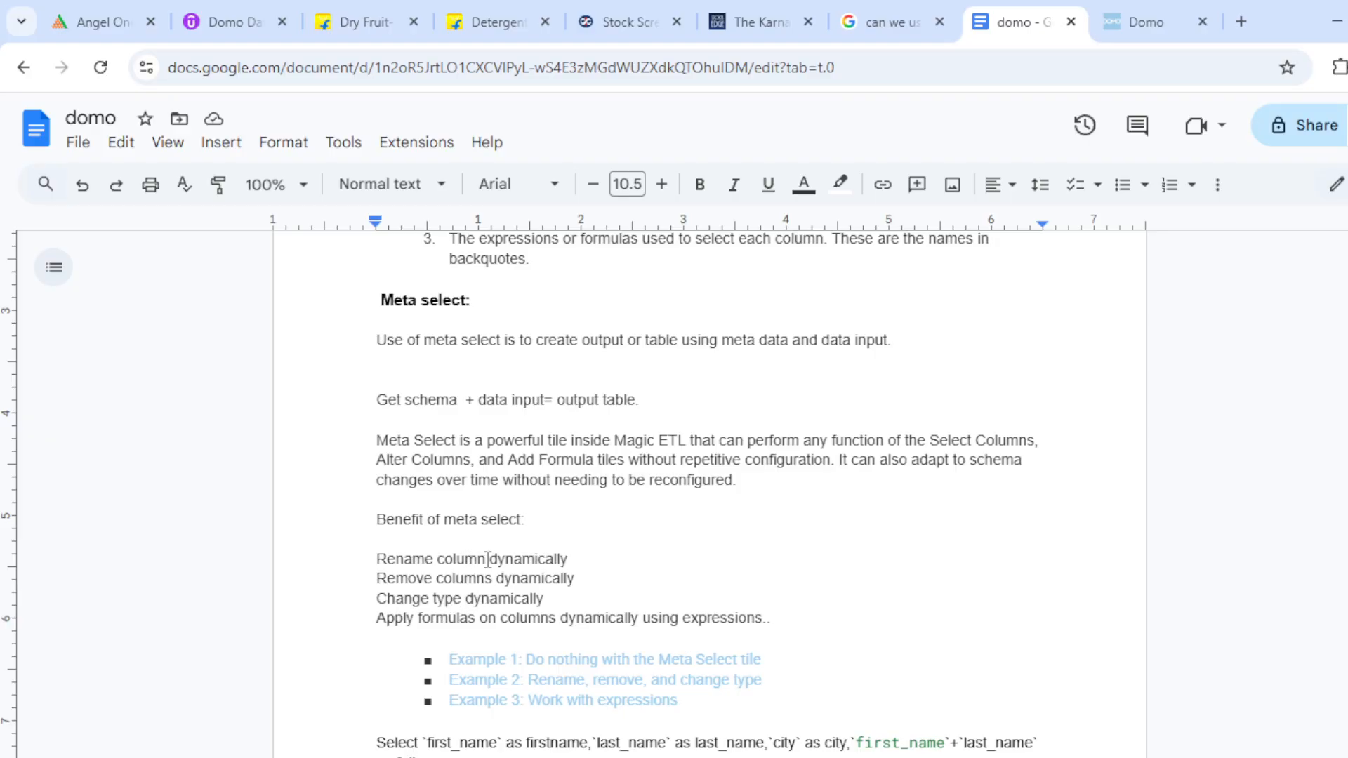
{"action": "key", "text": "alt+Tab"}
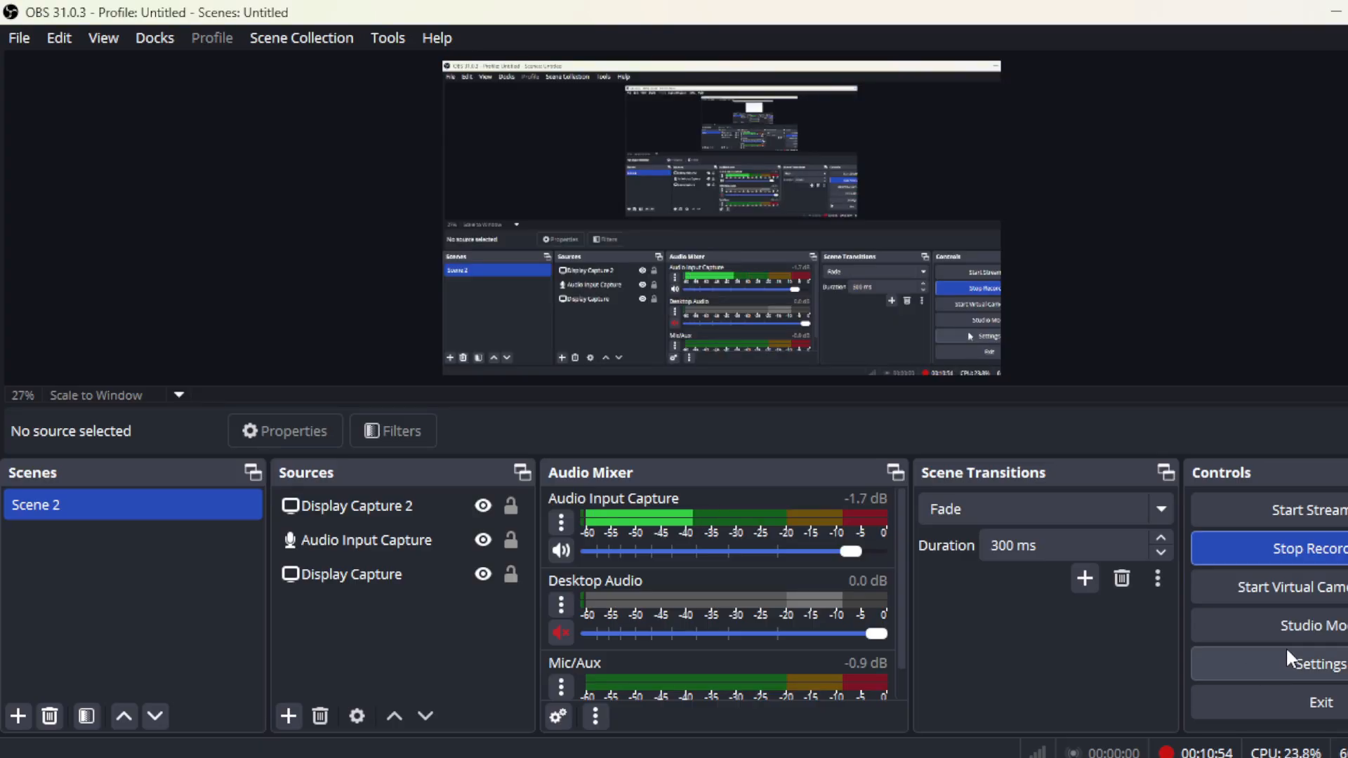